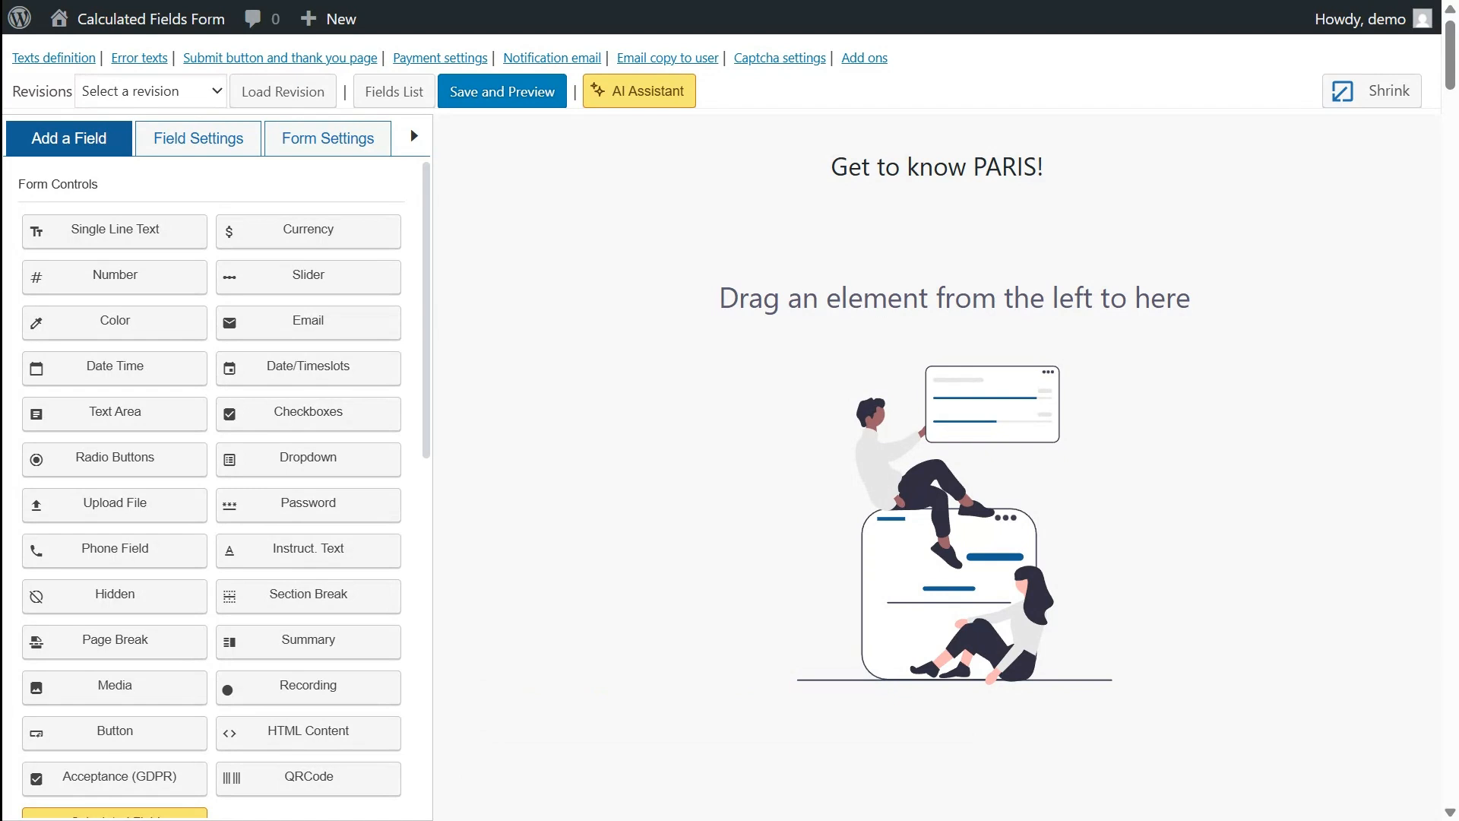
Add a Date Time field to the form and label it "Start Date".
left_click(175, 371)
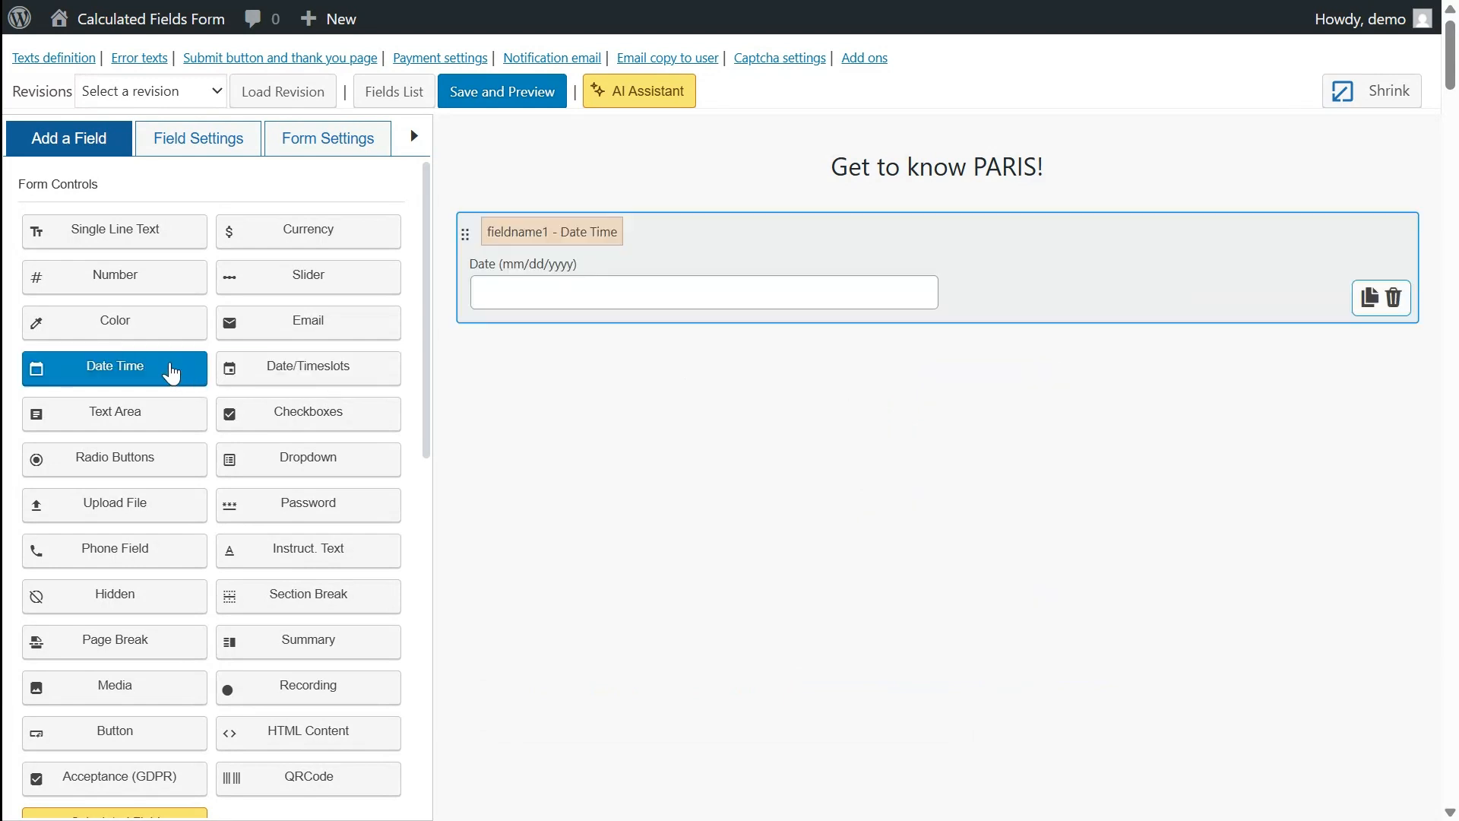
left_click(532, 293)
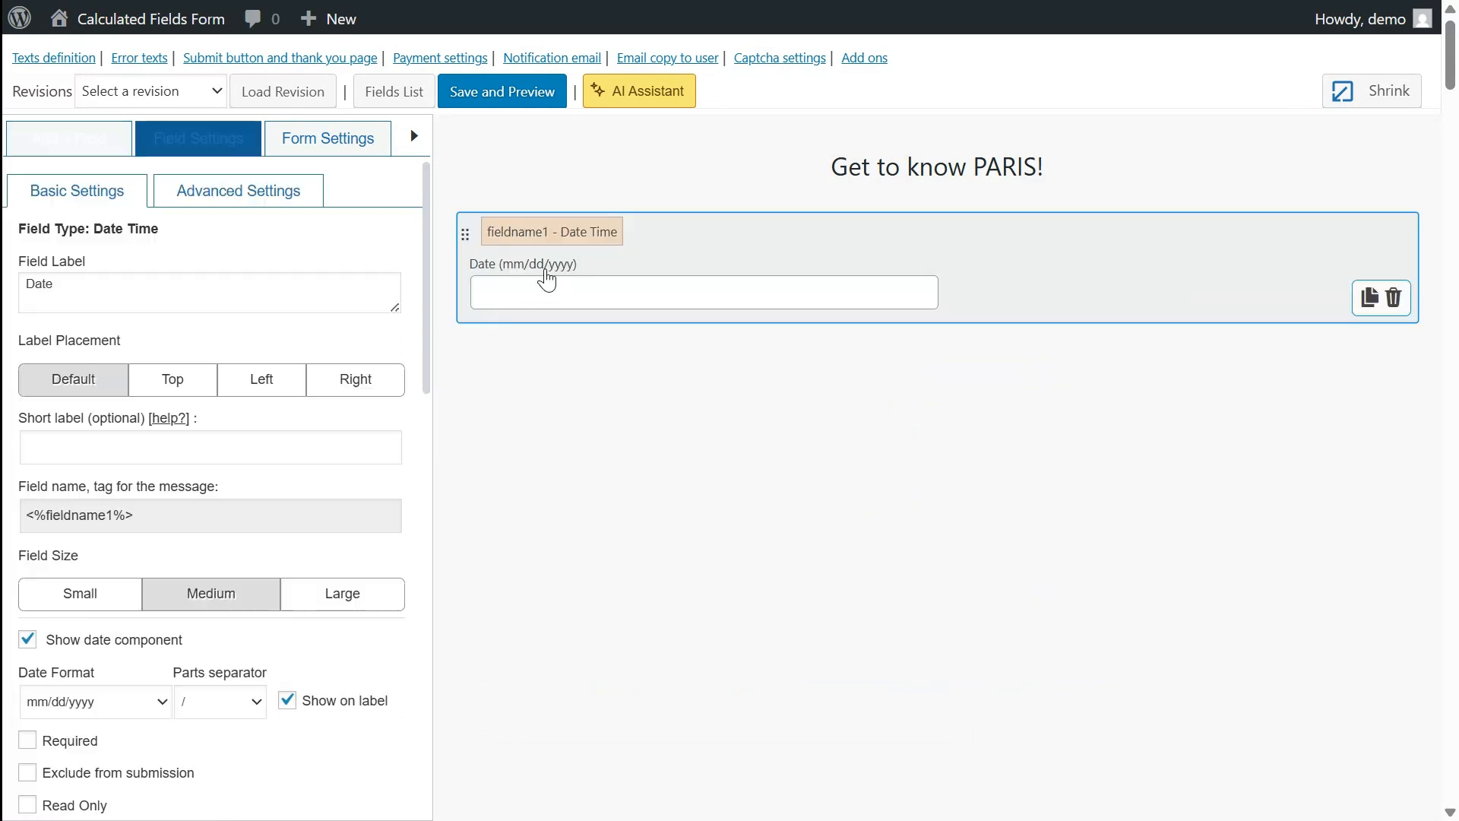
left_click(29, 290)
type("Start")
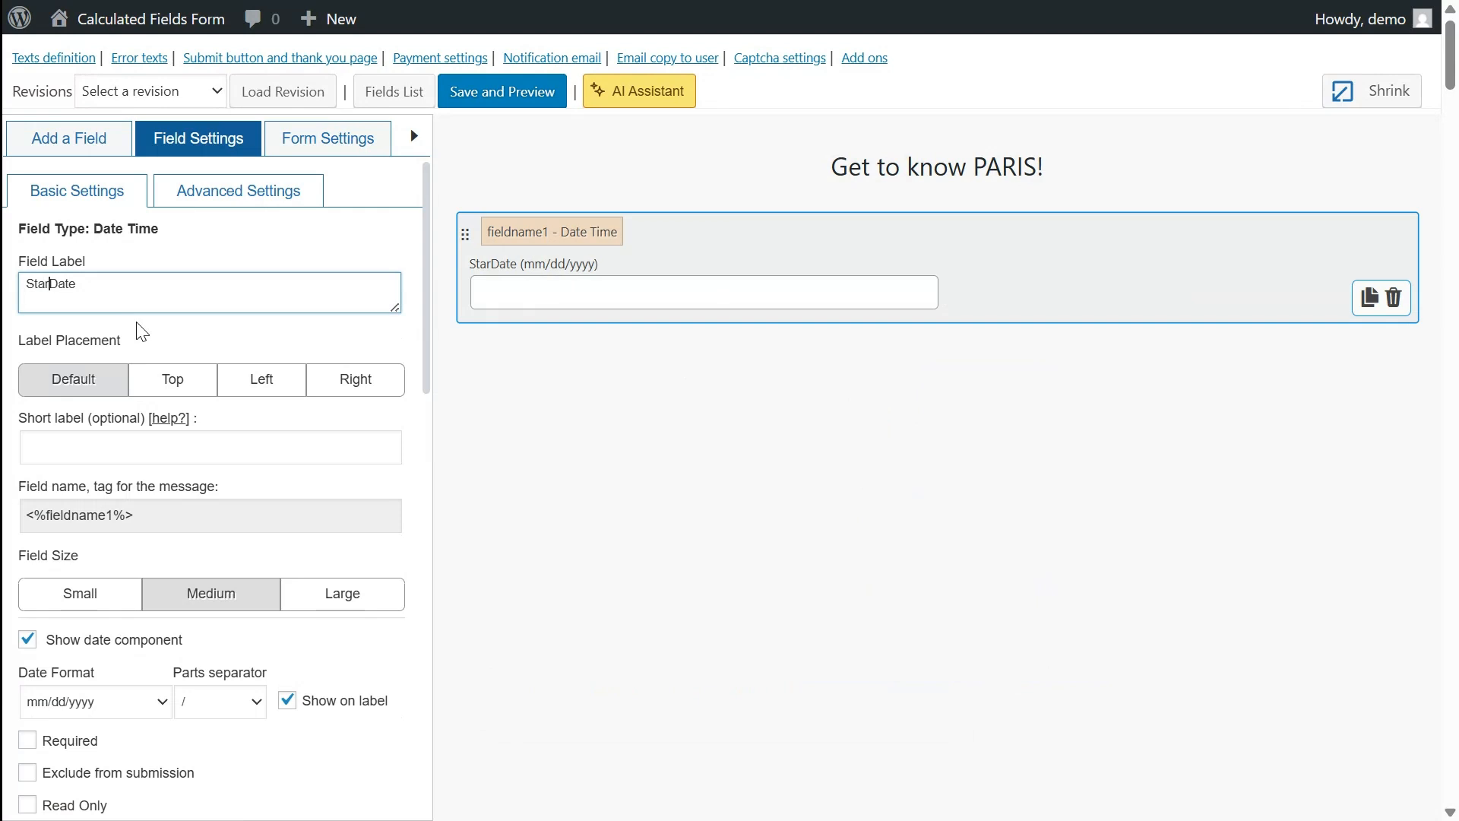
Set the Start Date field's size to Large and its date format to dd/mm/yyyy.
left_click(325, 599)
scroll(259, 450, "down", 3)
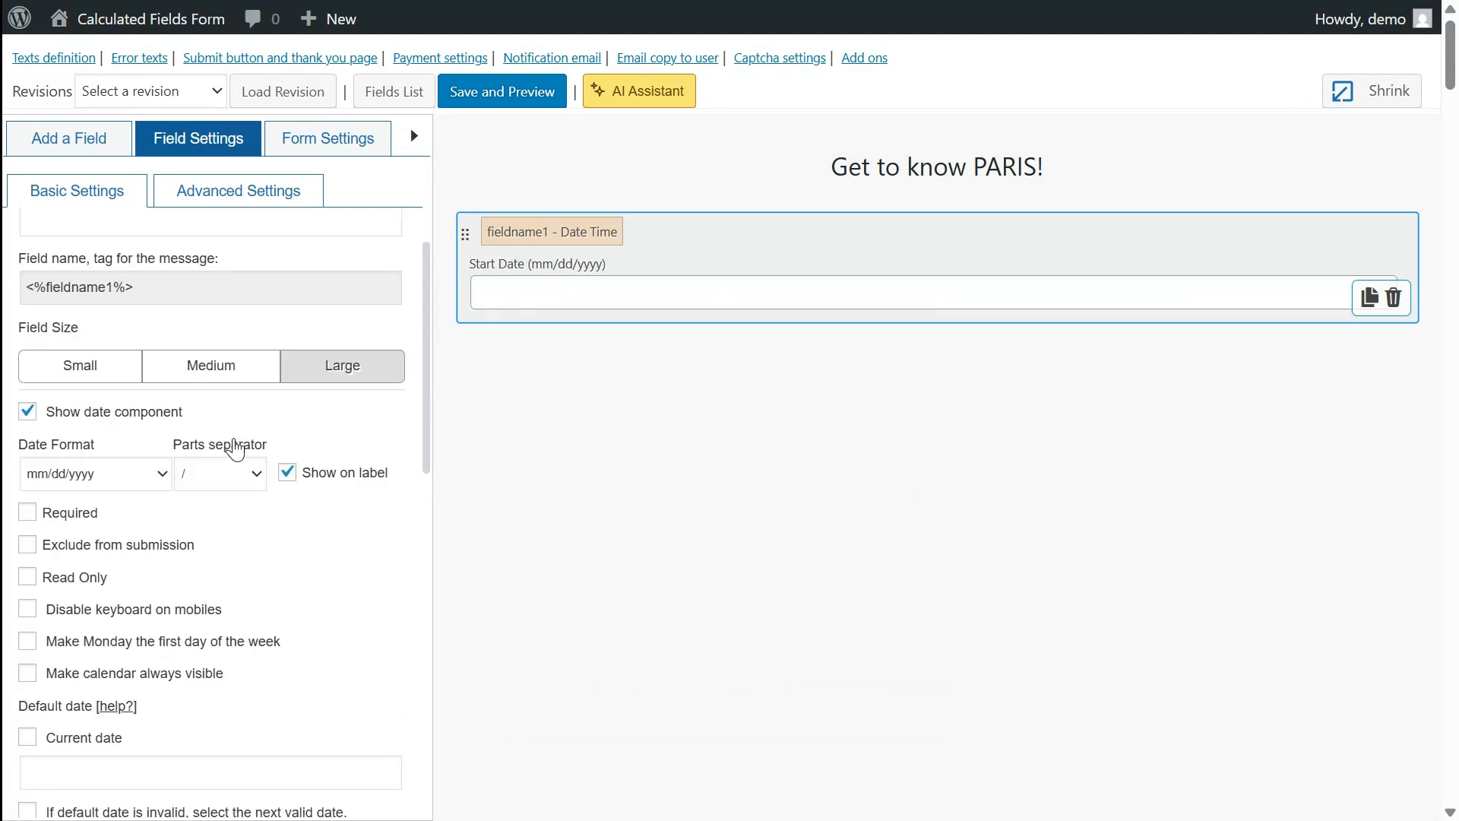
left_click(47, 475)
left_click(54, 531)
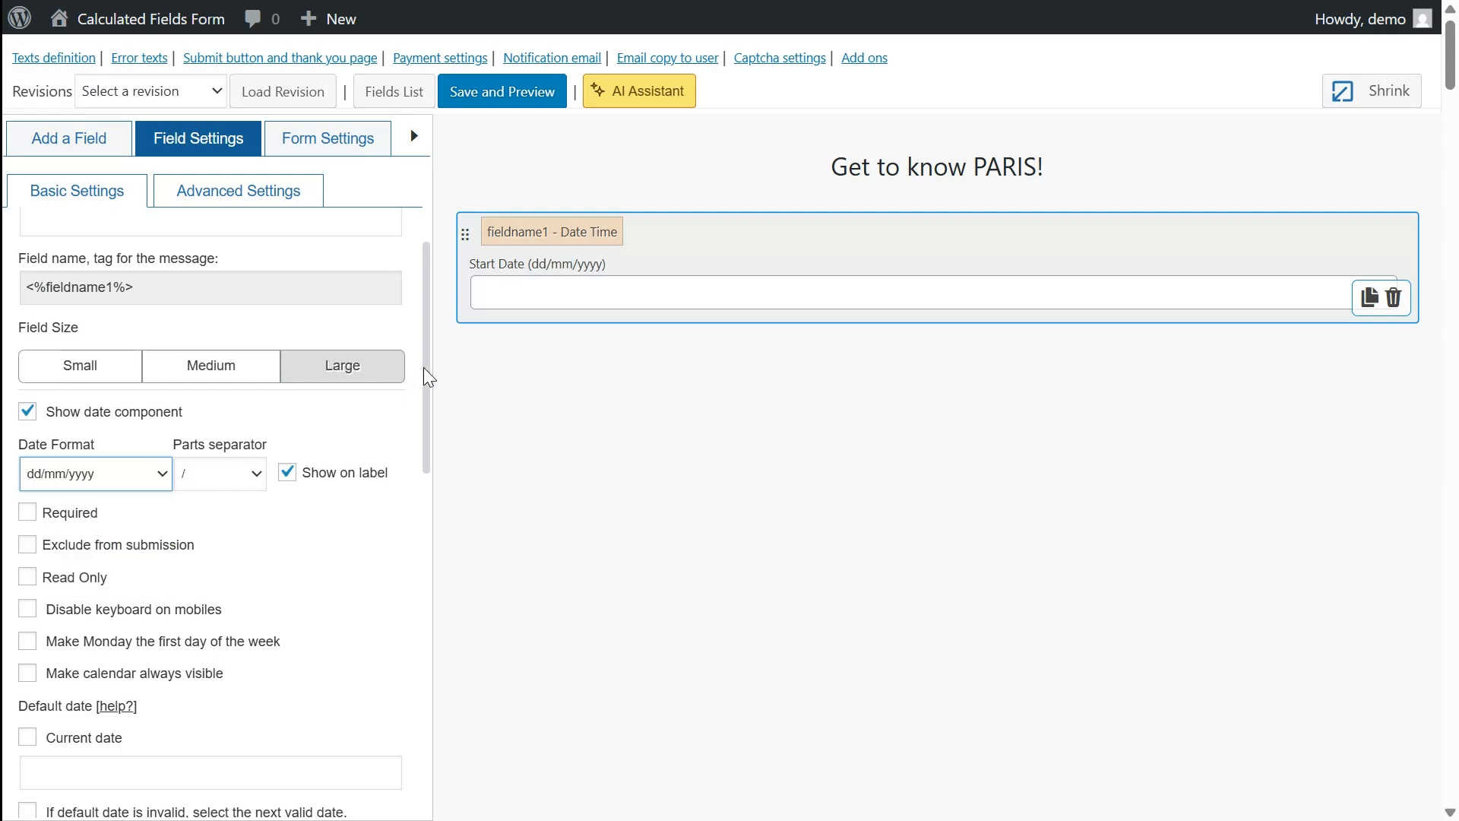
Assign the CSS layout keyword "col-xs-6" to the Start Date field.
left_click_drag(423, 367, 412, 672)
scroll(412, 672, "down", 2)
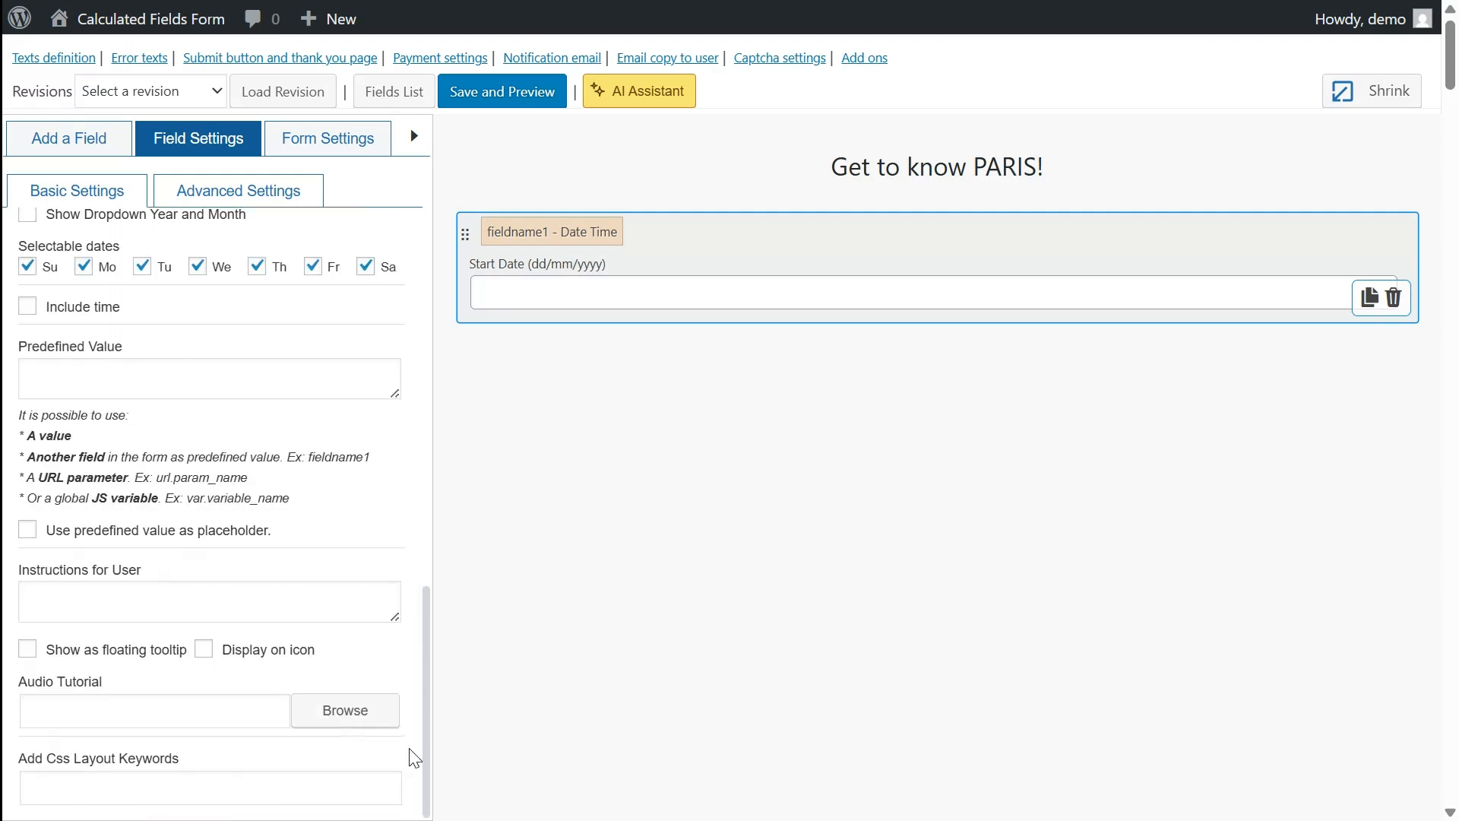
left_click(127, 778)
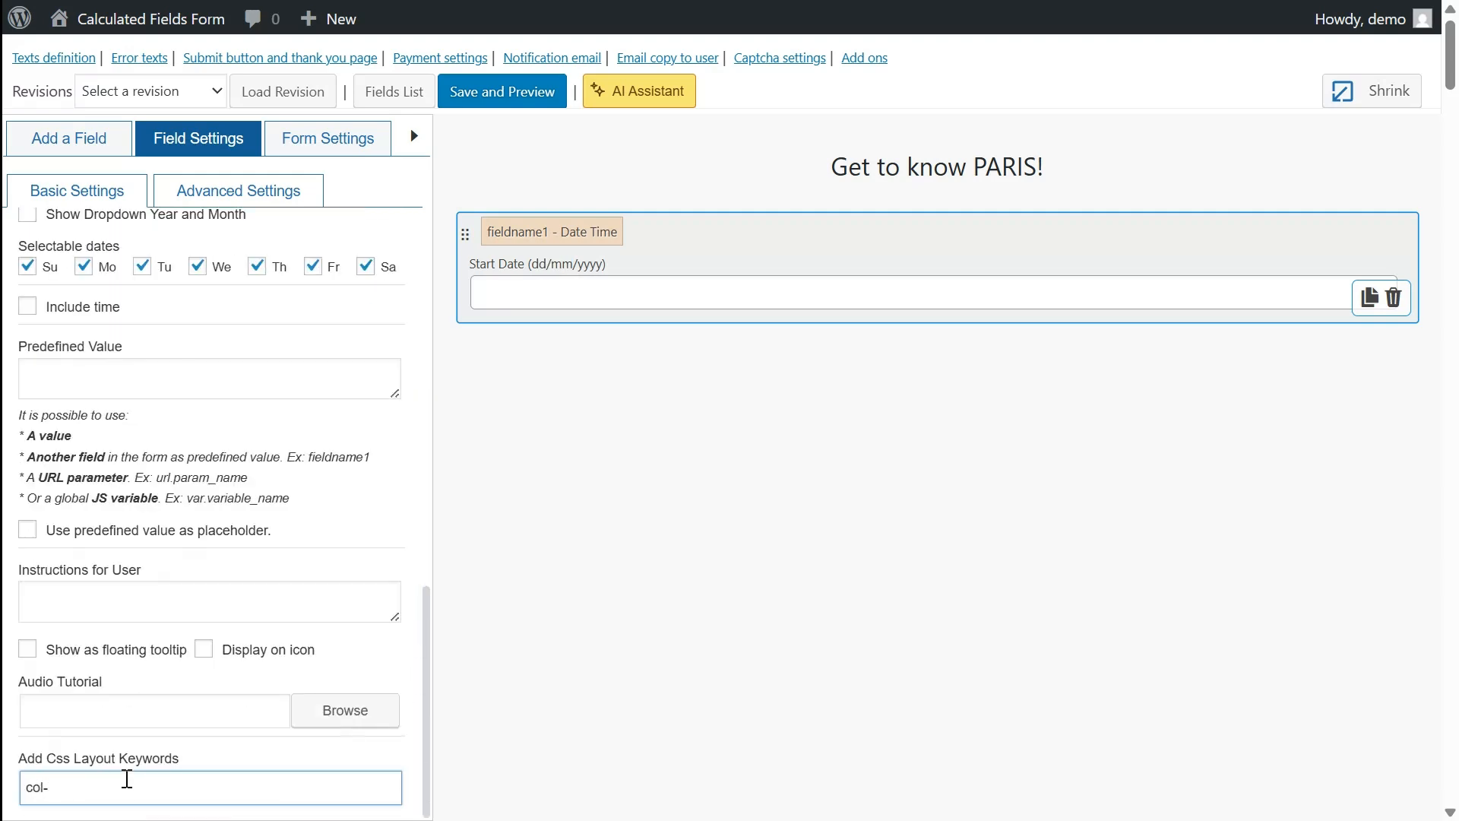
type("col-xs-6")
Duplicate the Start Date field and relabel the copy "End Date".
left_click(1368, 299)
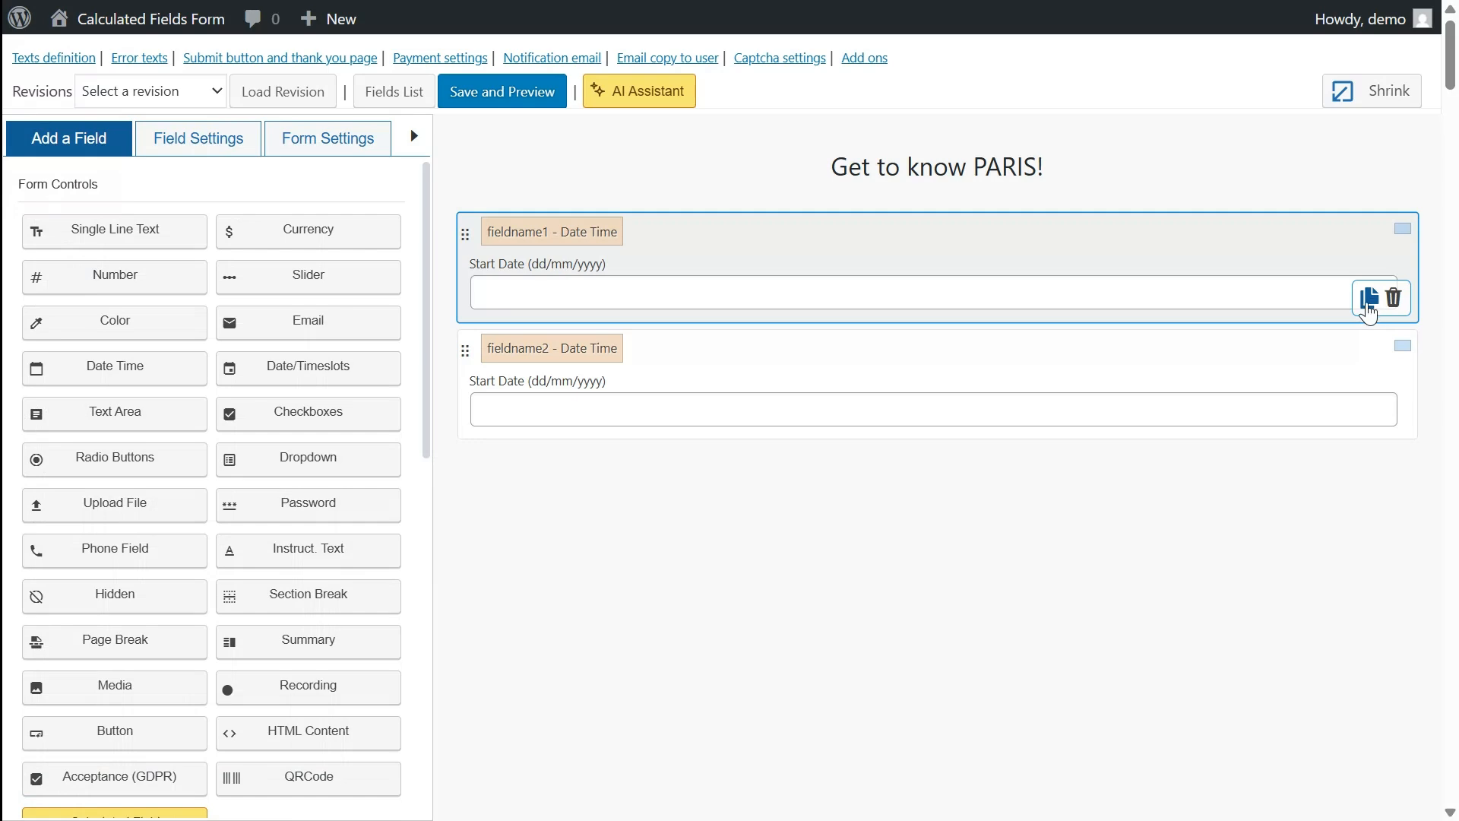
left_click(1017, 386)
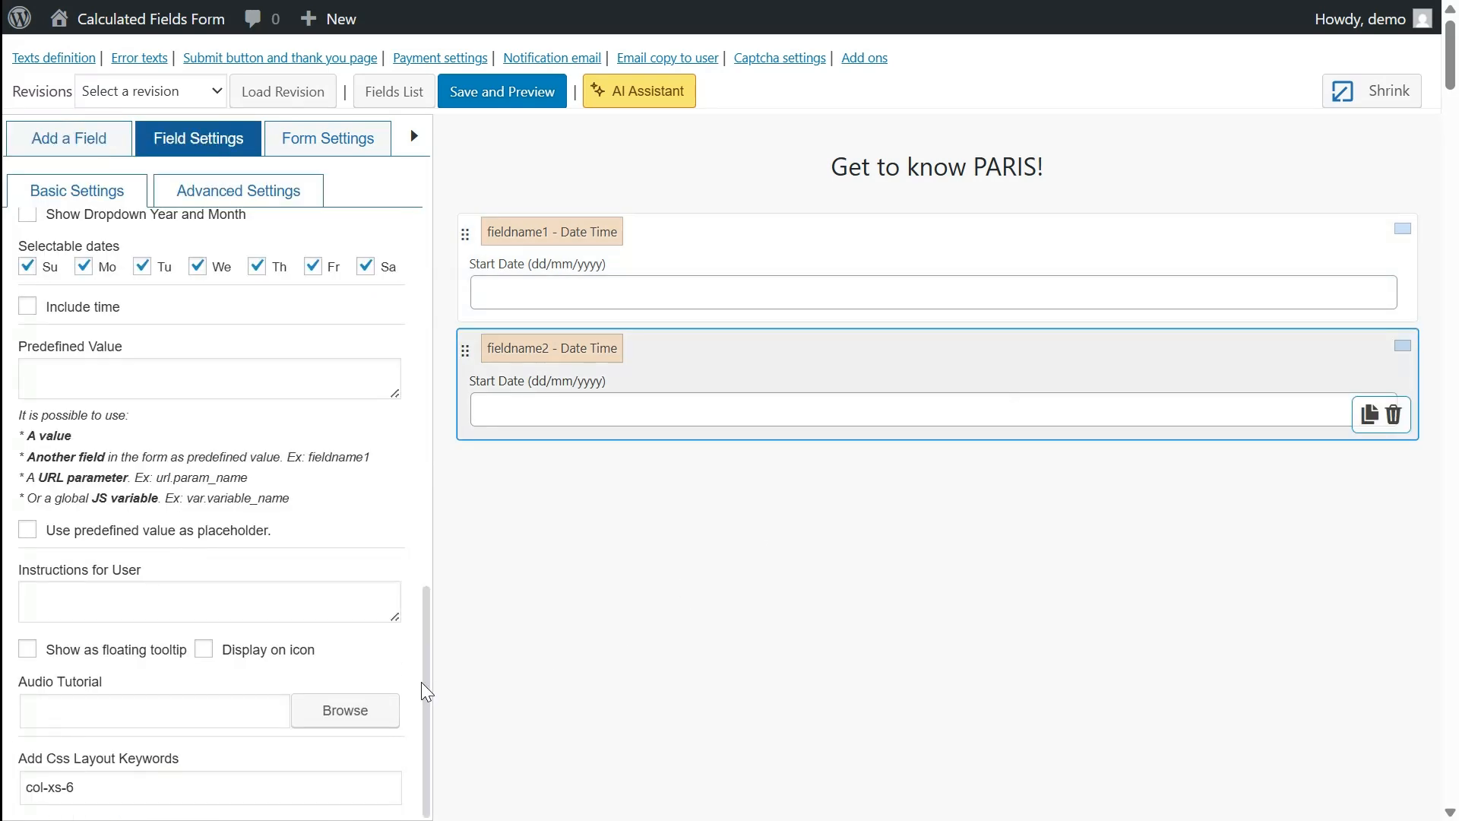
left_click_drag(423, 681, 433, 228)
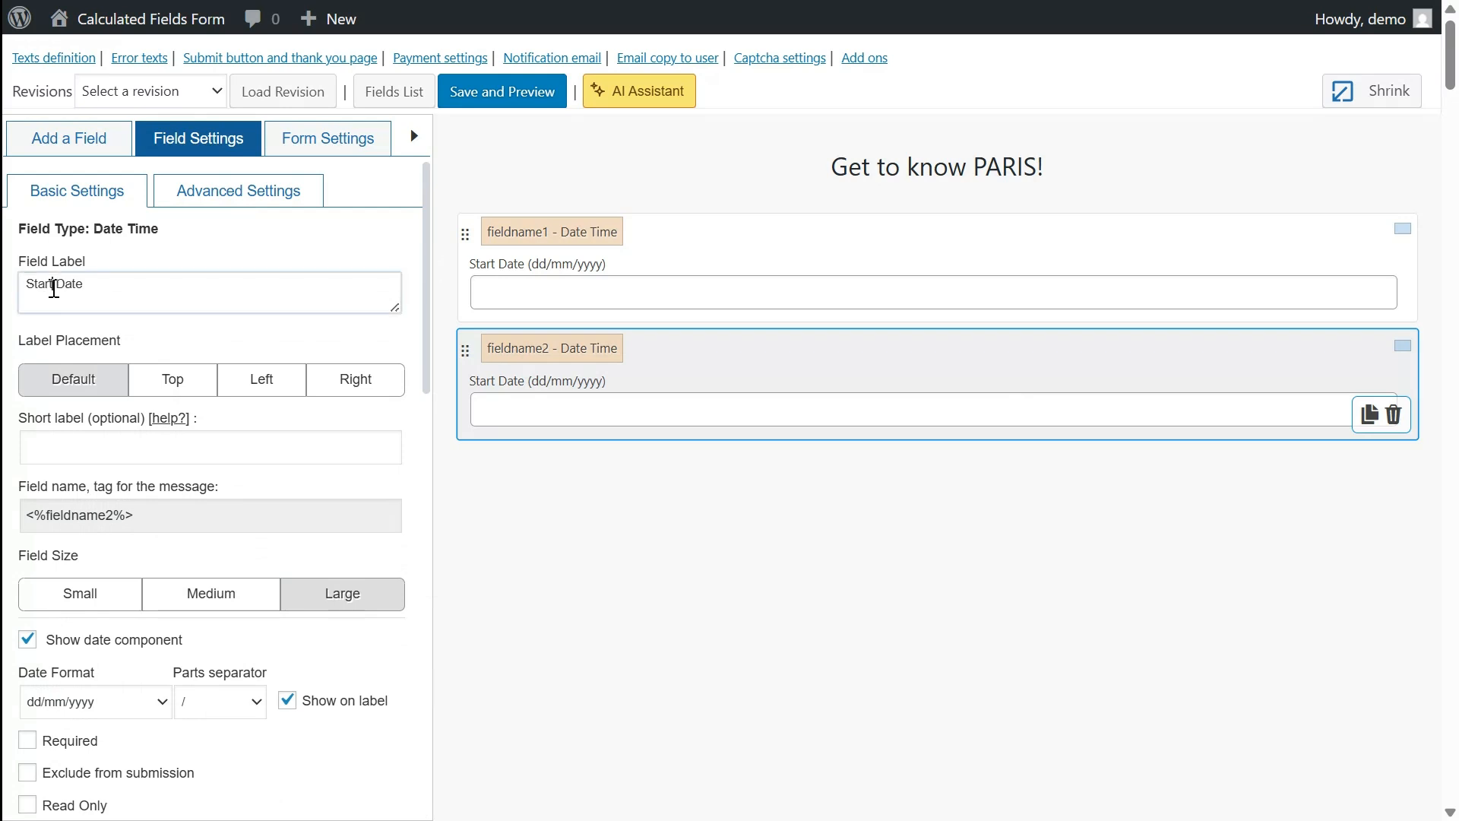
left_click_drag(49, 287, 13, 287)
type("End")
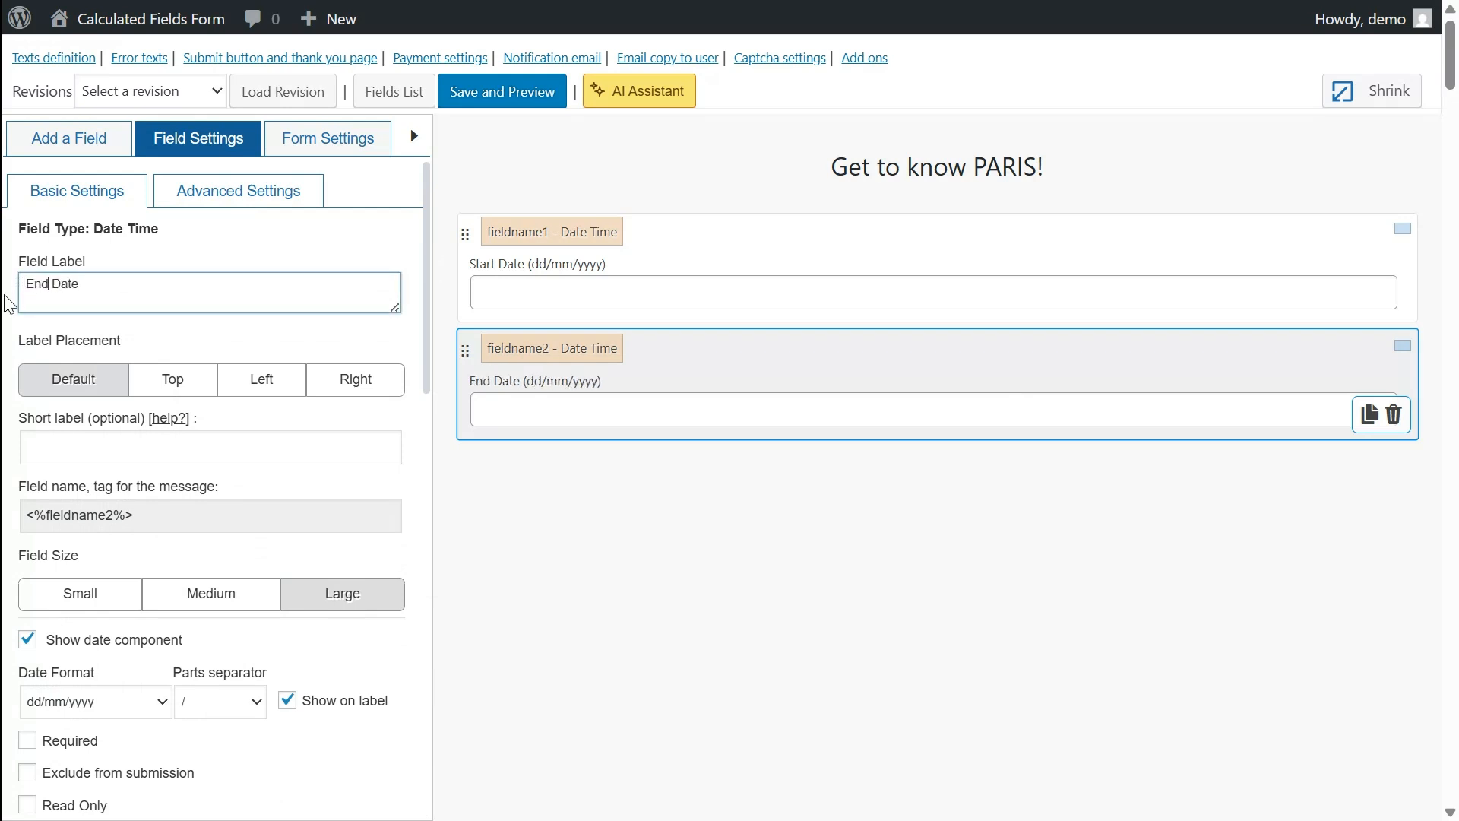
Set the Start Date field's minimum date to 0.
left_click(529, 301)
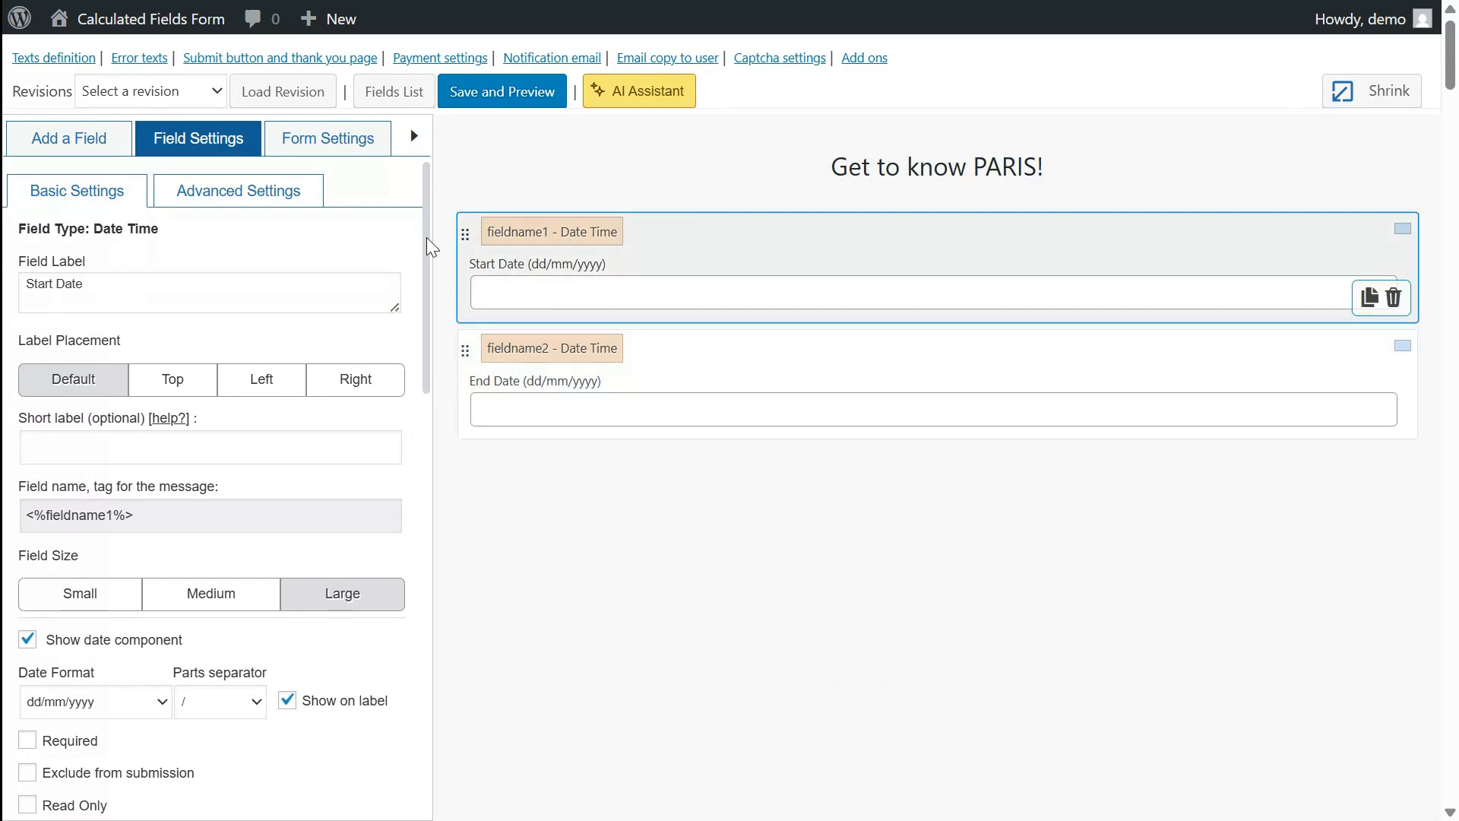
left_click_drag(427, 235, 458, 477)
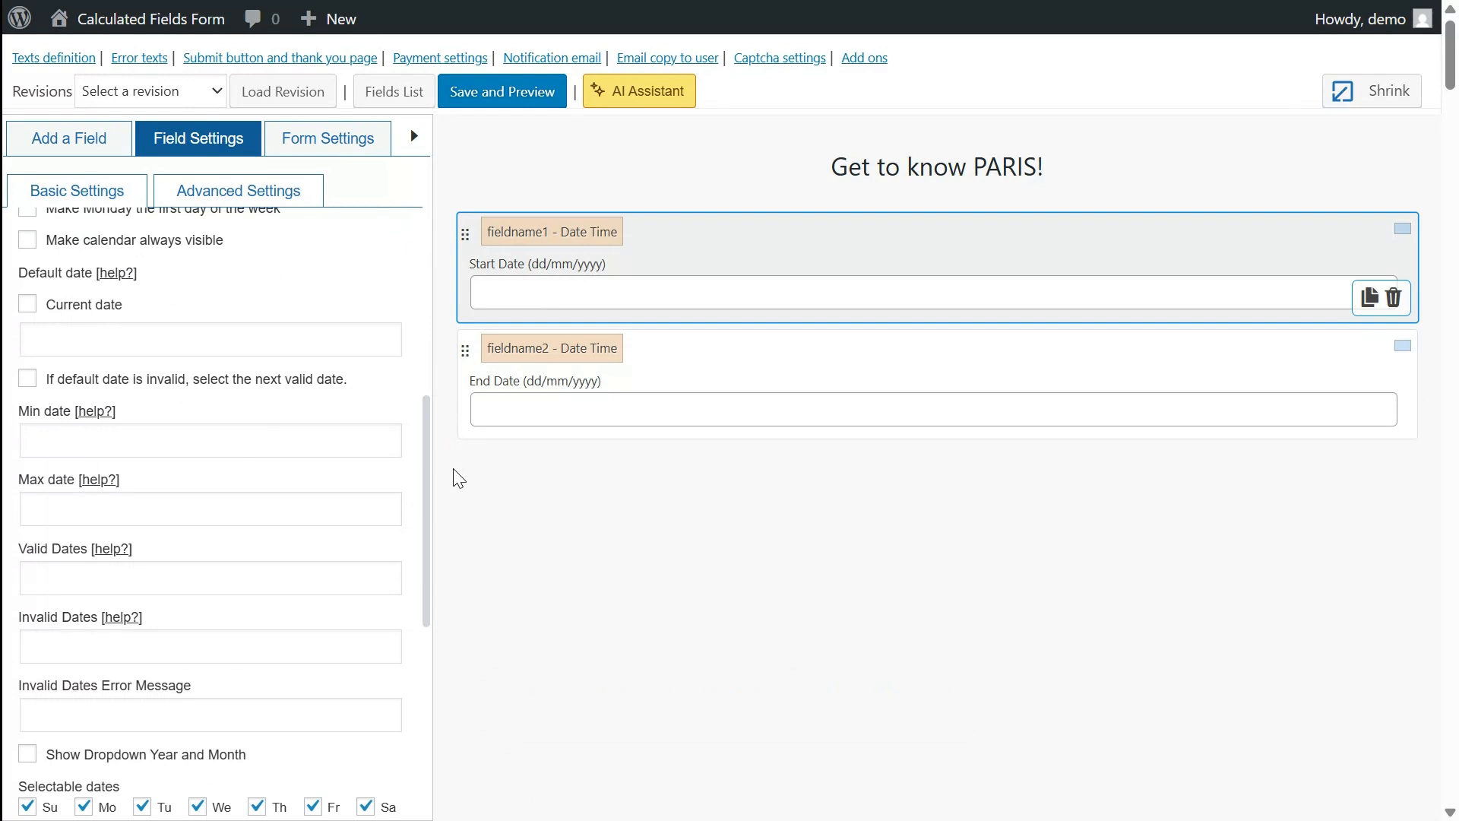
left_click(239, 440)
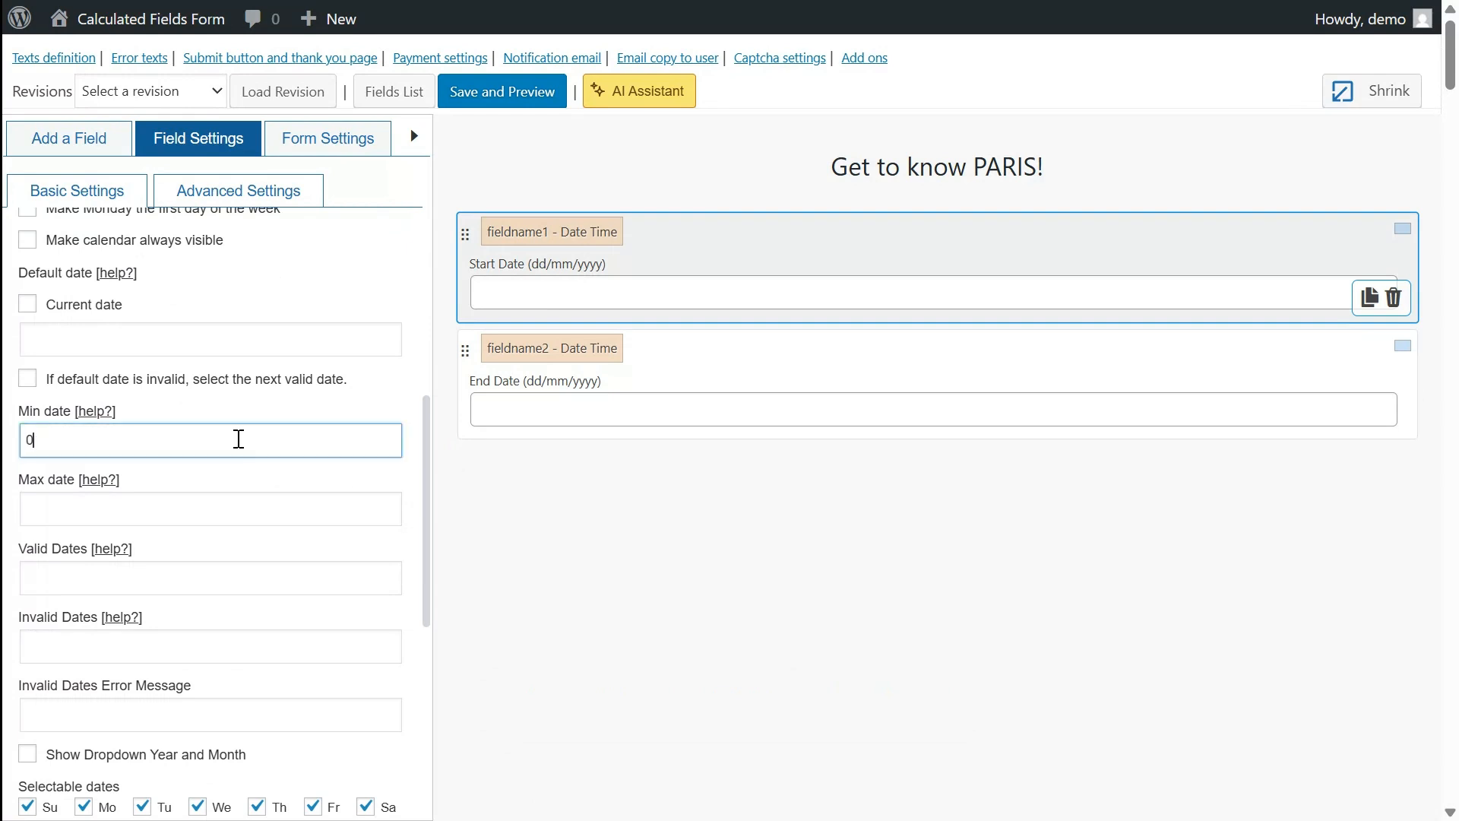
type("0")
Save and preview the form, check which days the Start Date calendar allows, and close the preview.
left_click(504, 95)
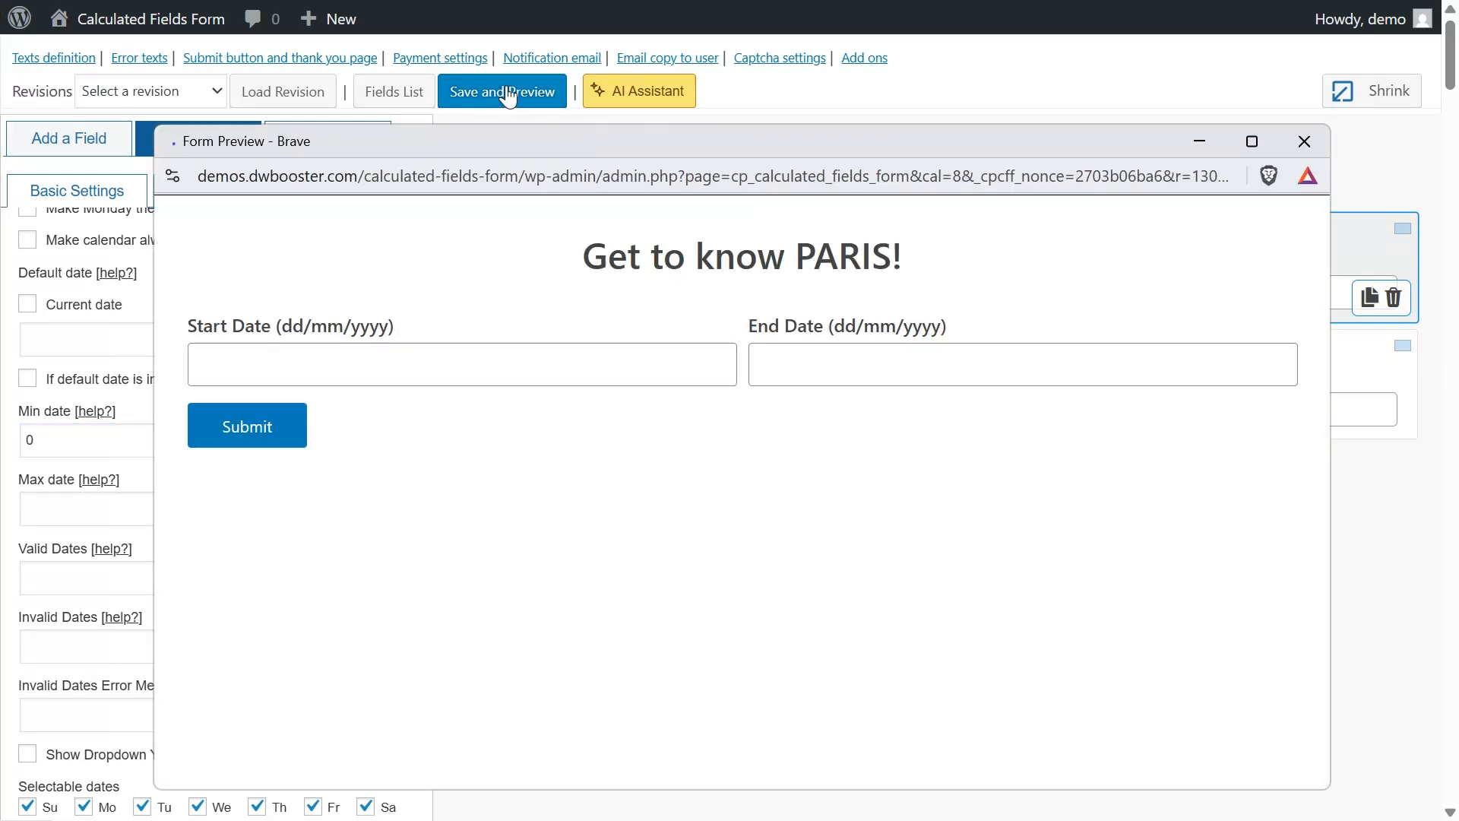
left_click(478, 363)
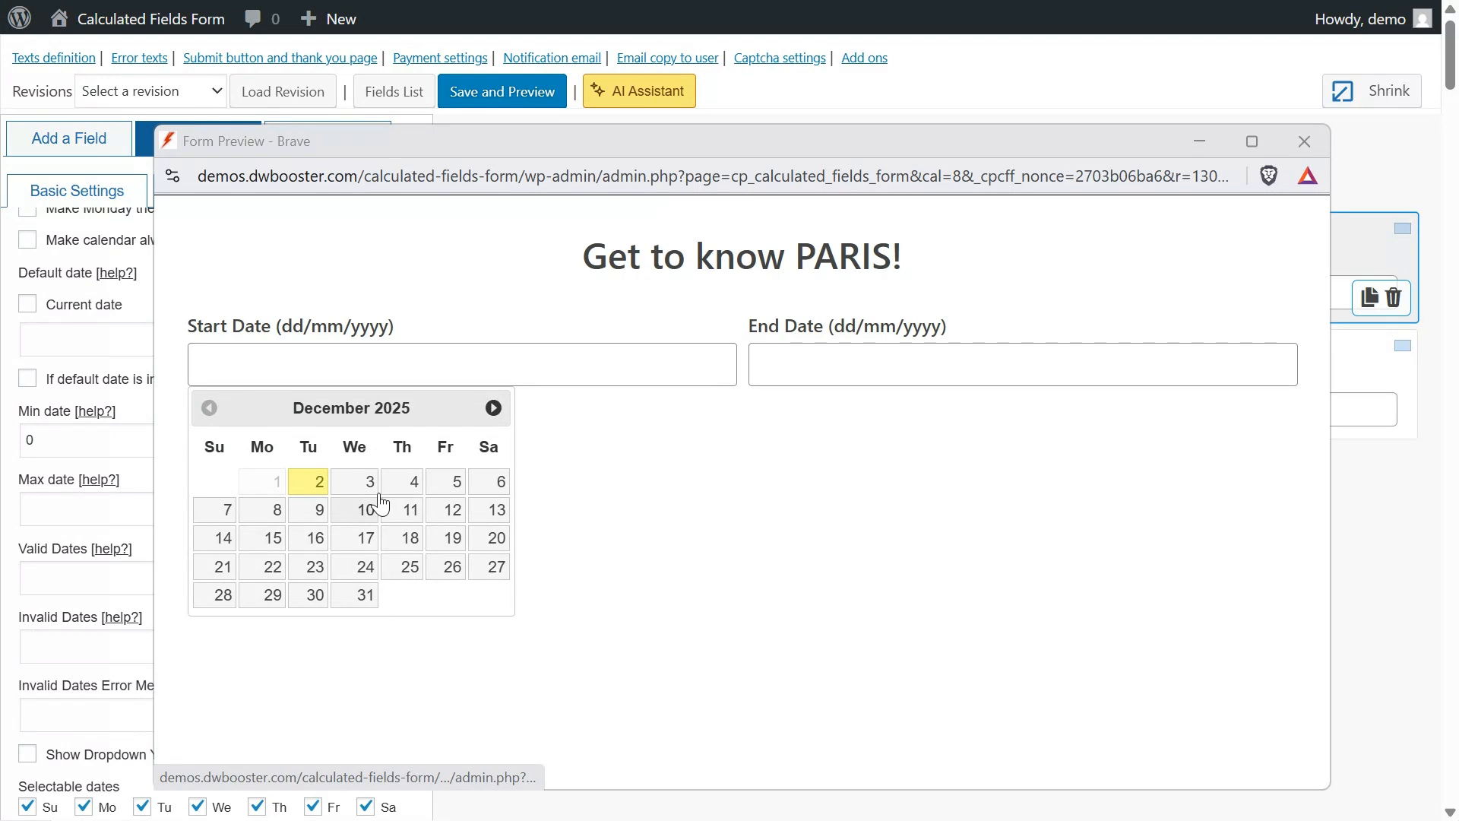
left_click(1305, 143)
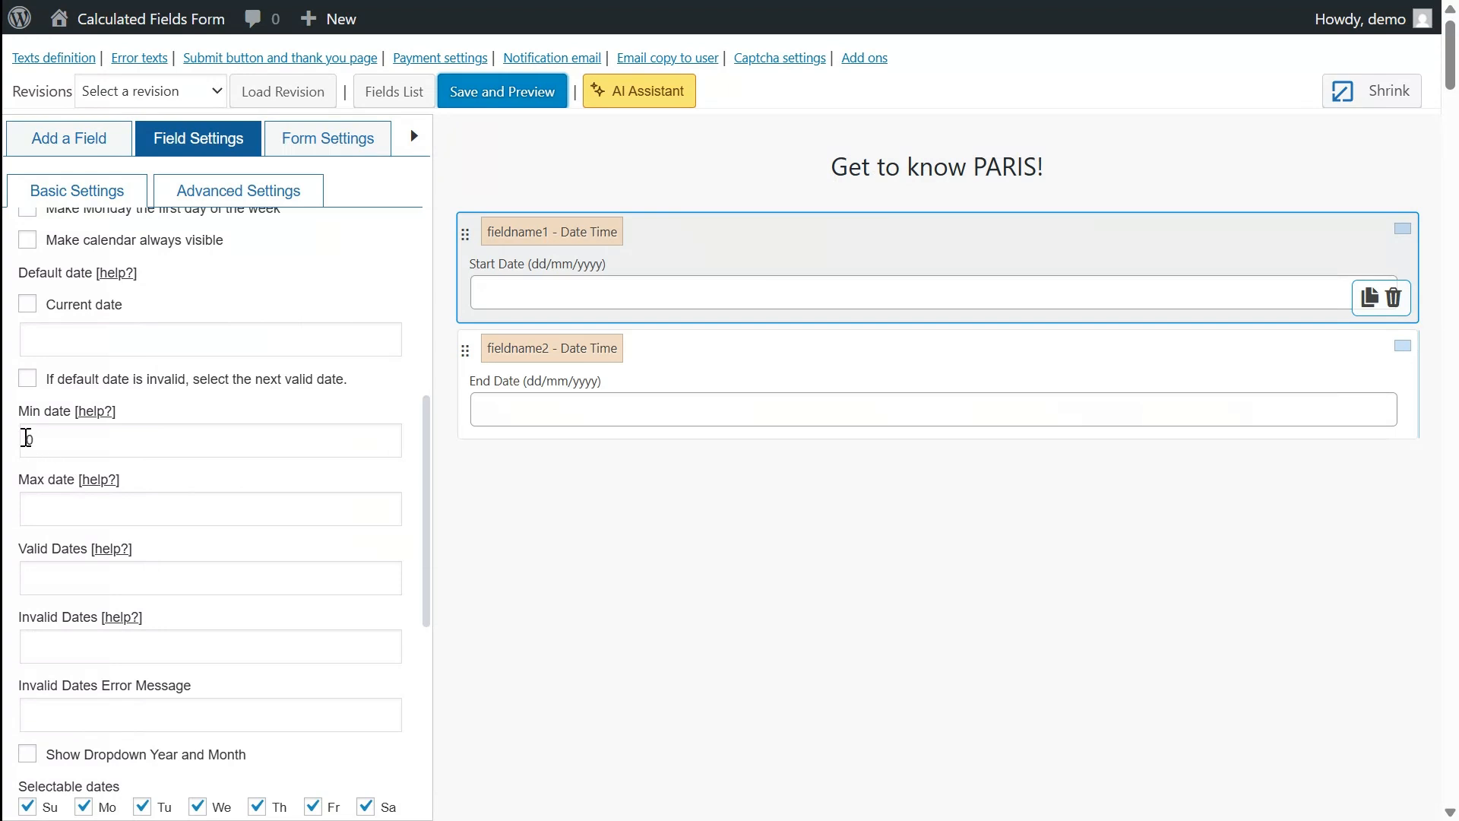
Change the Start Date field's minimum date to 7d and check its calendar in a saved form preview.
left_click_drag(26, 439, 54, 437)
type("7d")
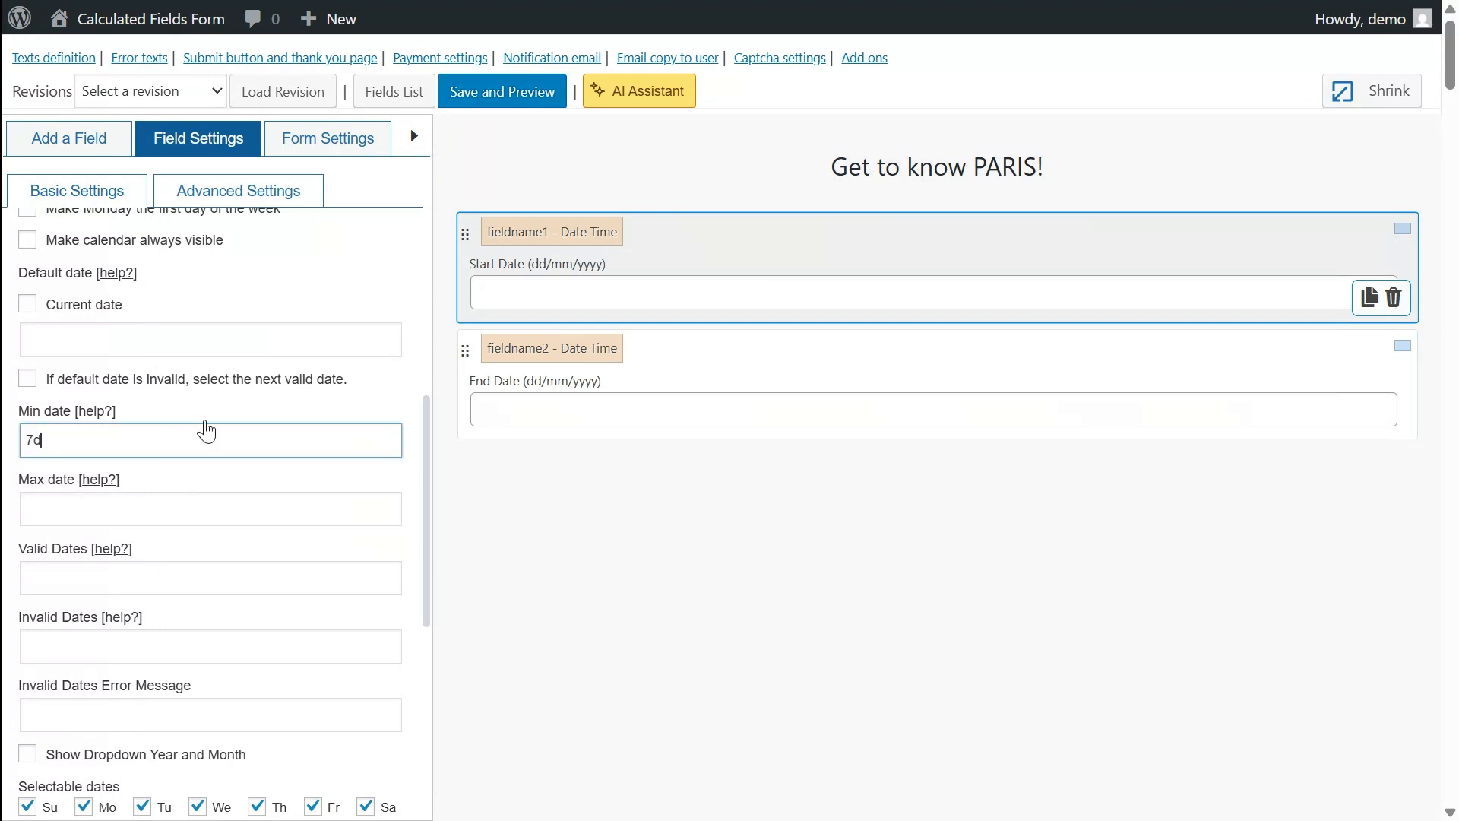
left_click(511, 105)
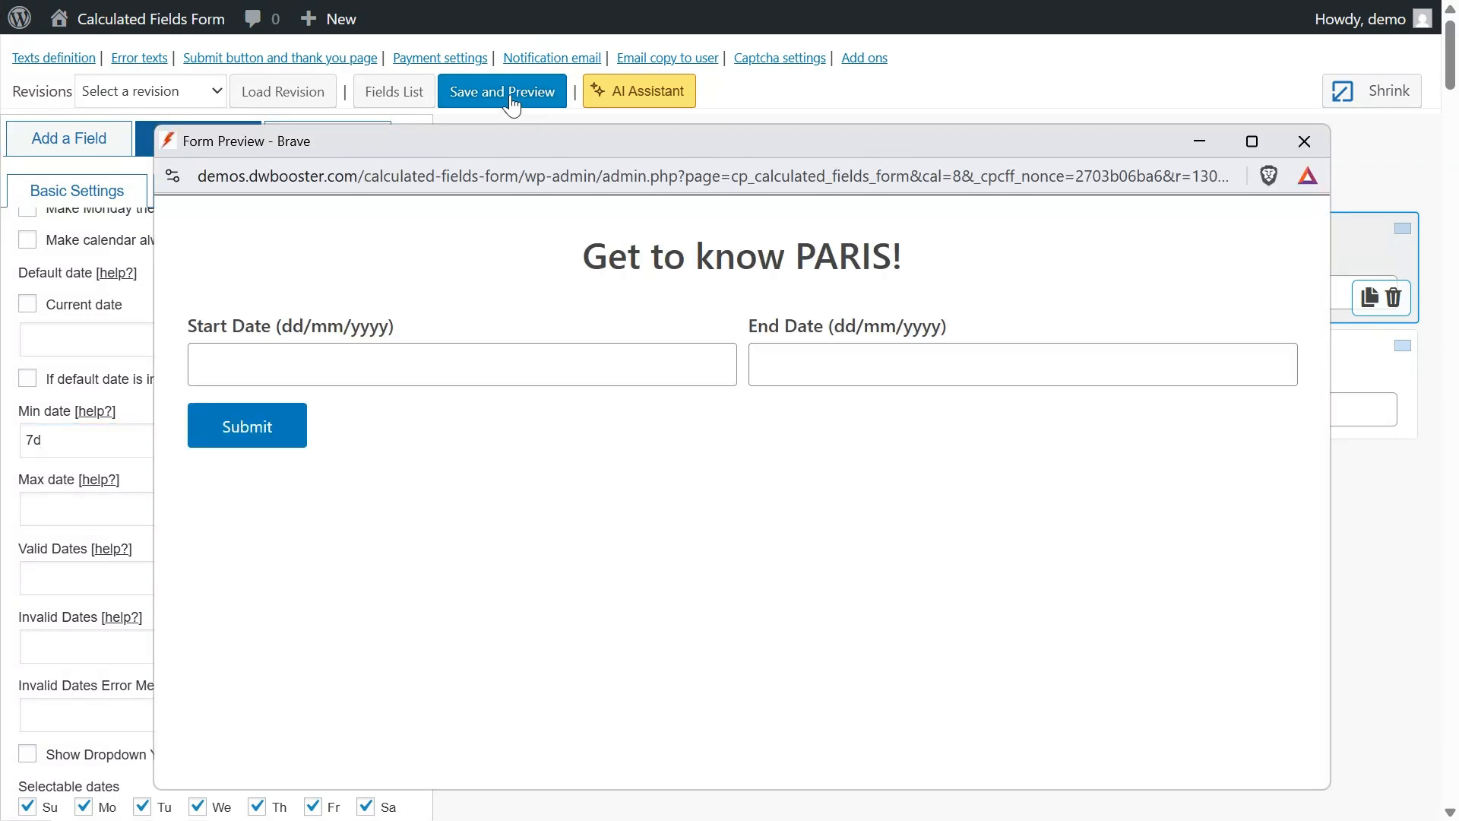
left_click(443, 365)
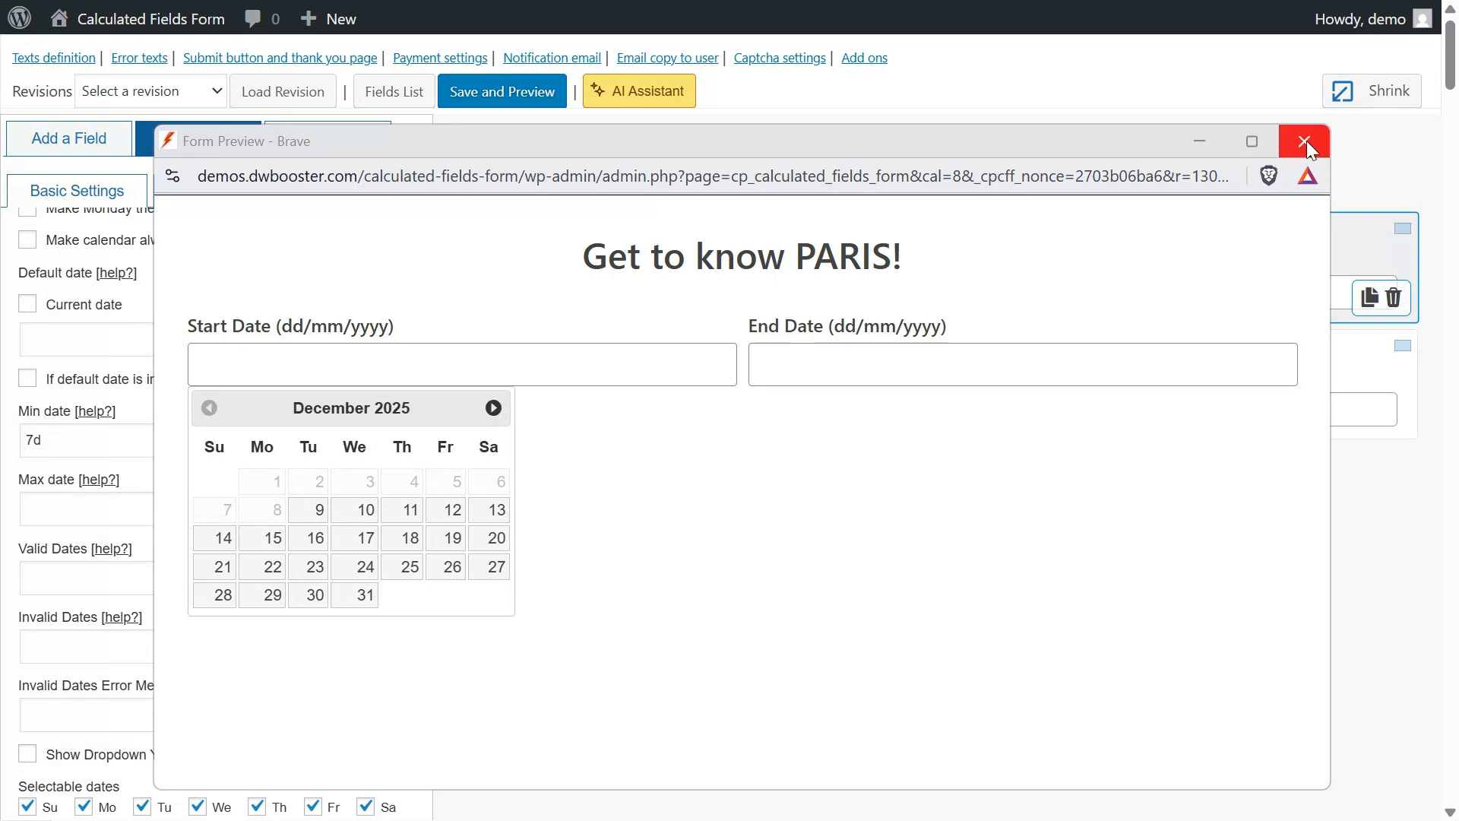
left_click(1304, 142)
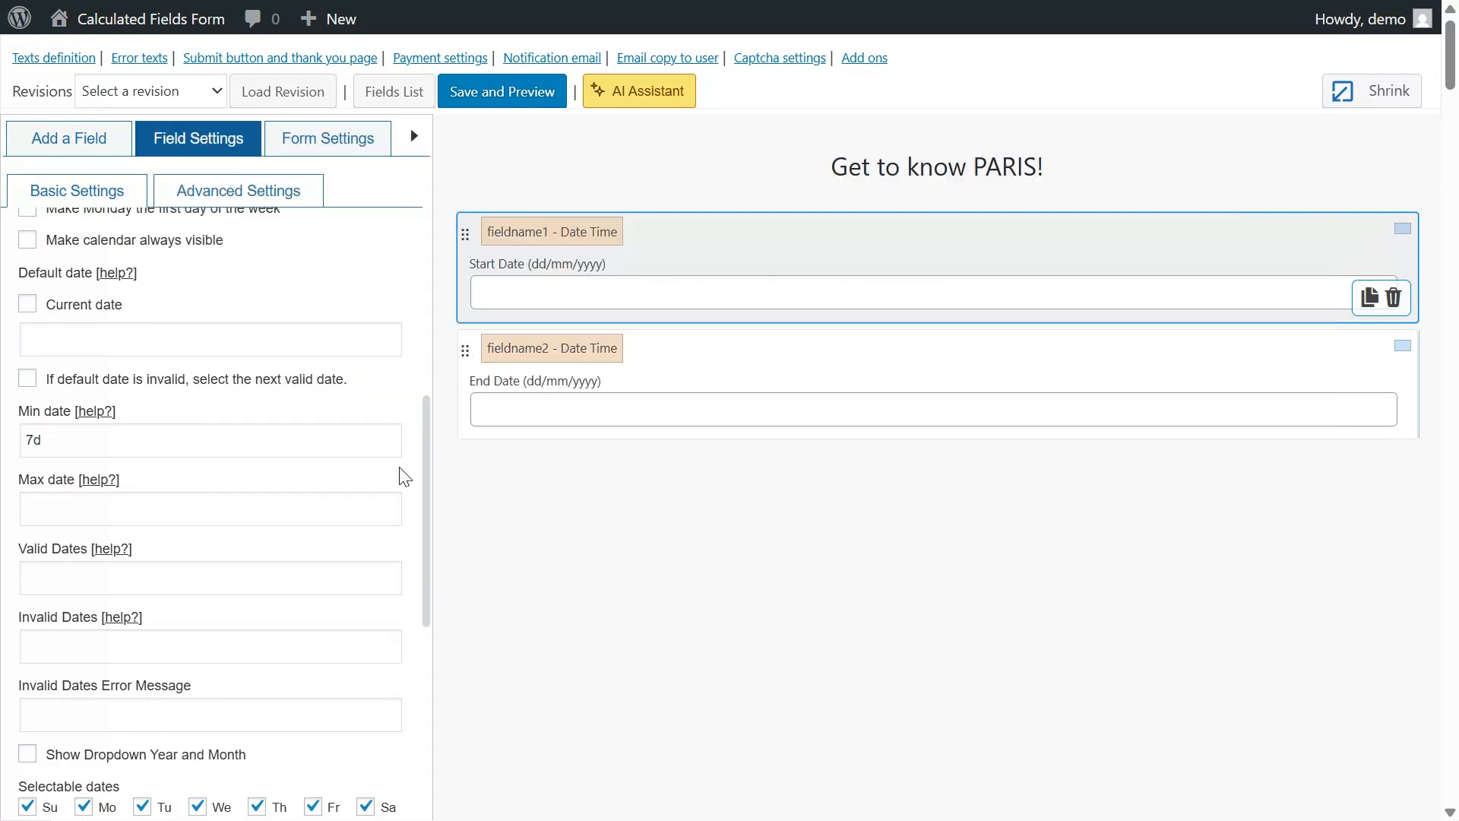
Set the Start Date field's default date to 7d and check the prefilled date in a saved form preview.
scroll(429, 466, "up", 4)
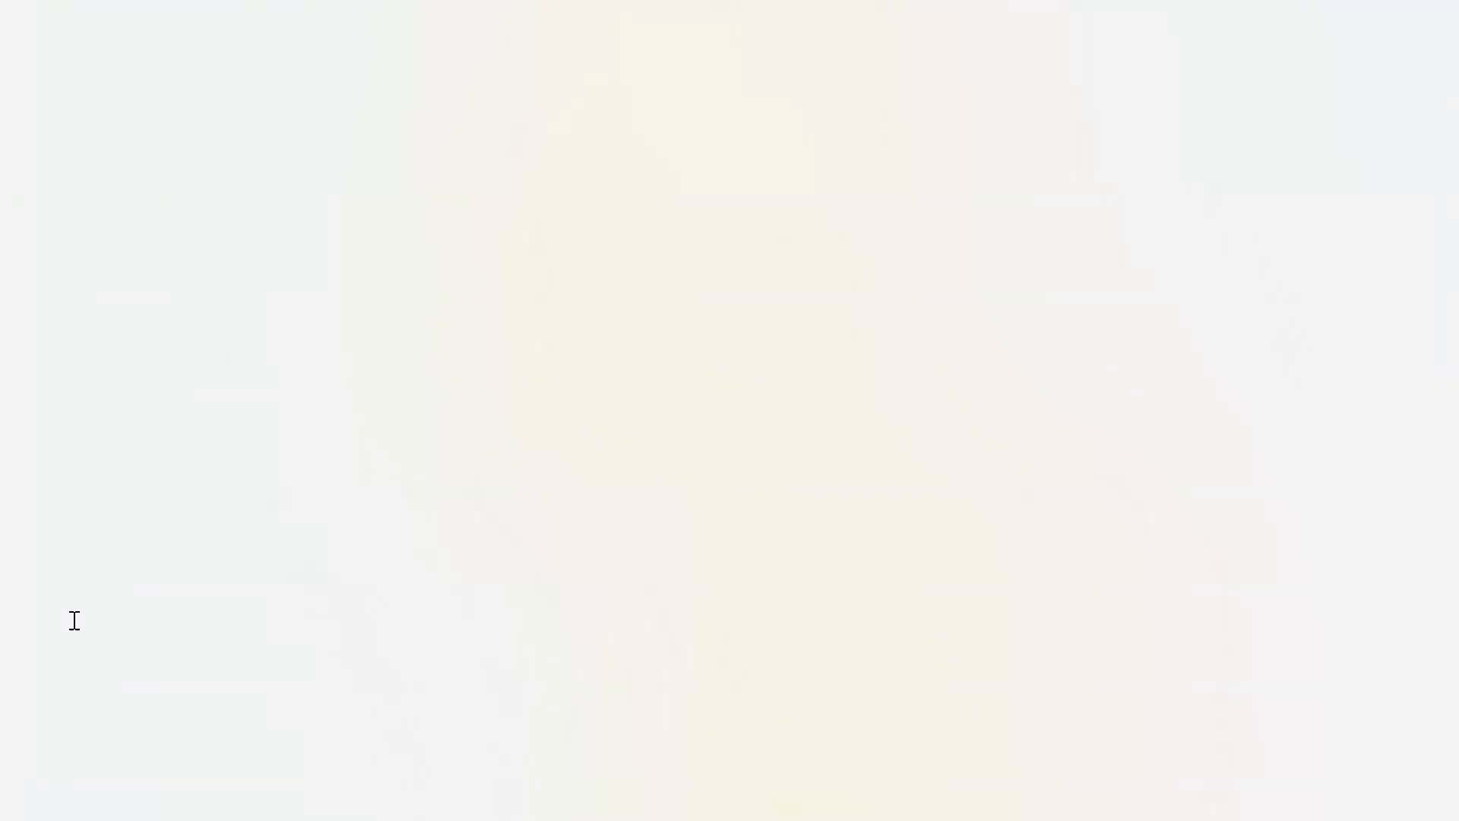
left_click(75, 620)
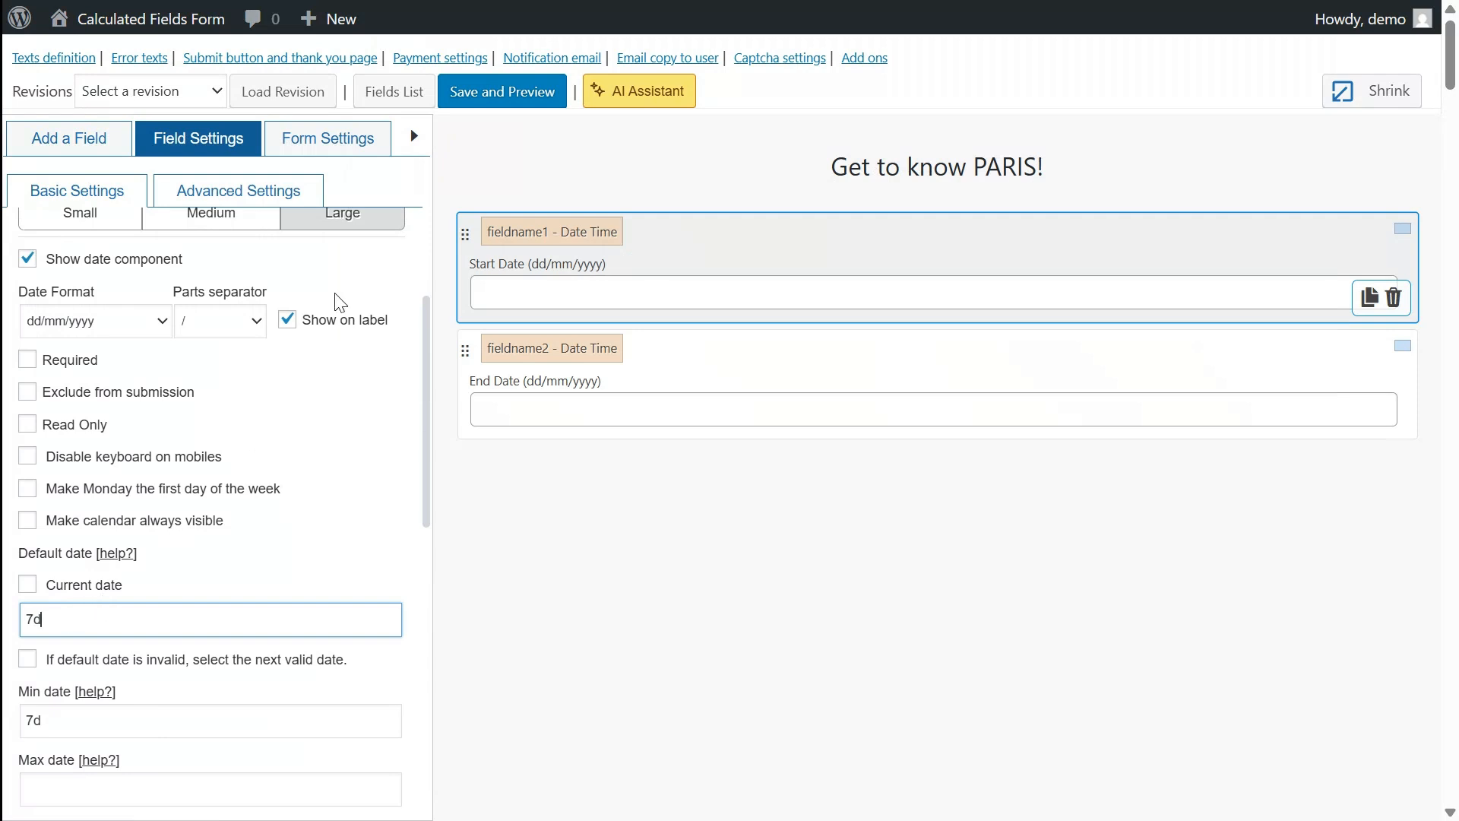
left_click(481, 105)
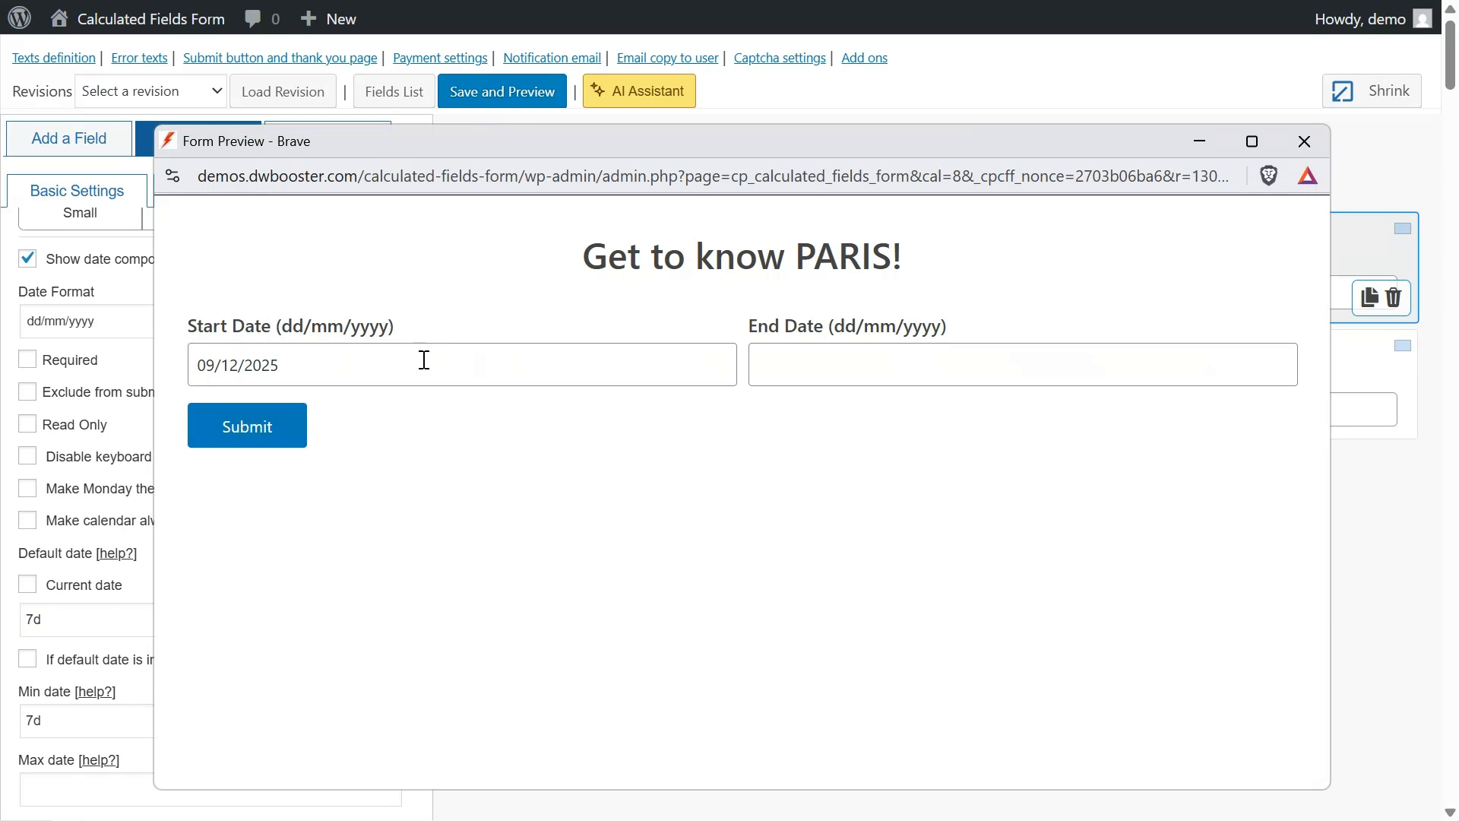
left_click(1294, 142)
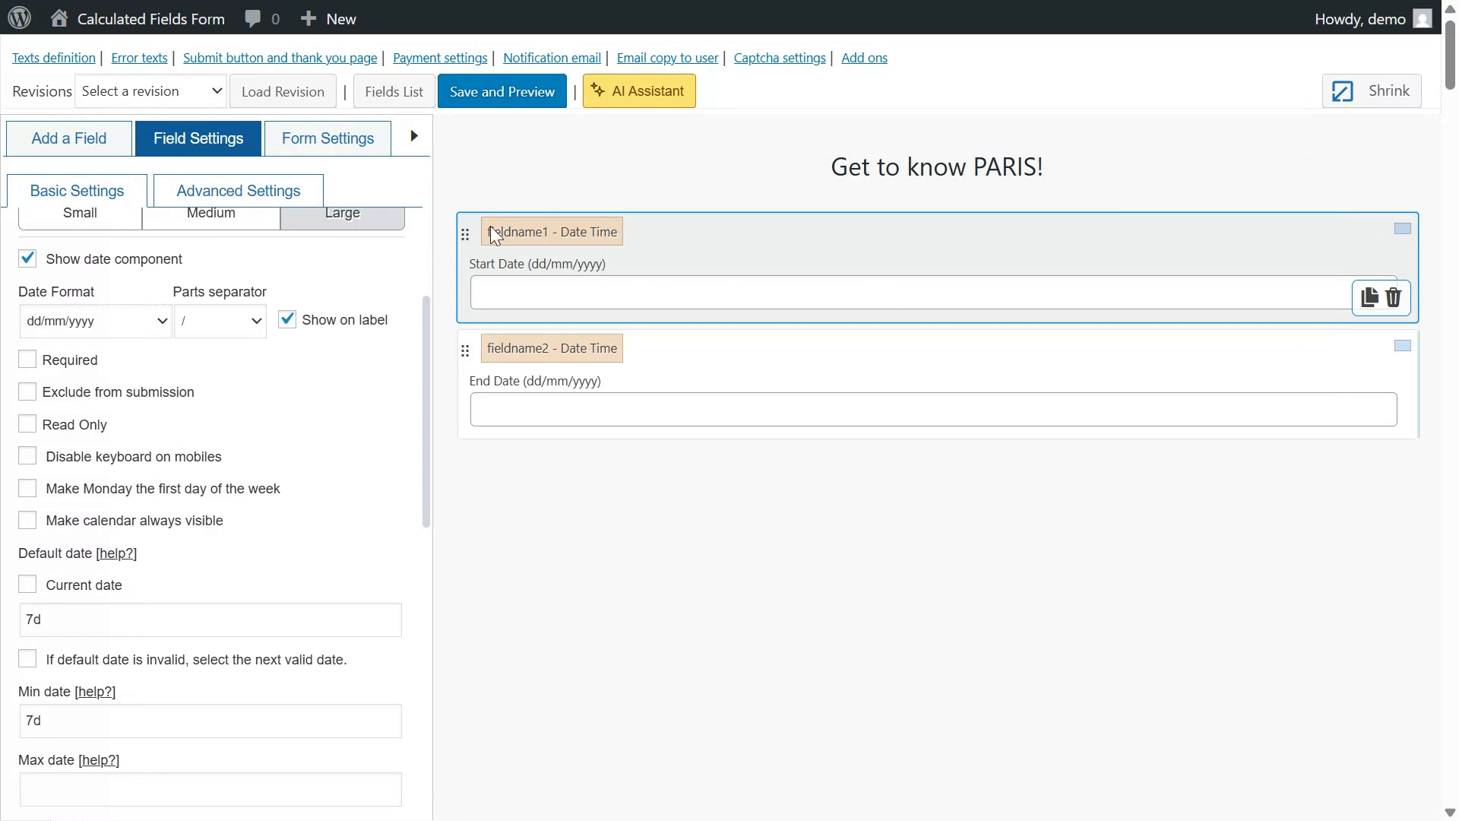
Set the End Date field's minimum date to fieldname1 so that it depends on the Start Date.
left_click(530, 343)
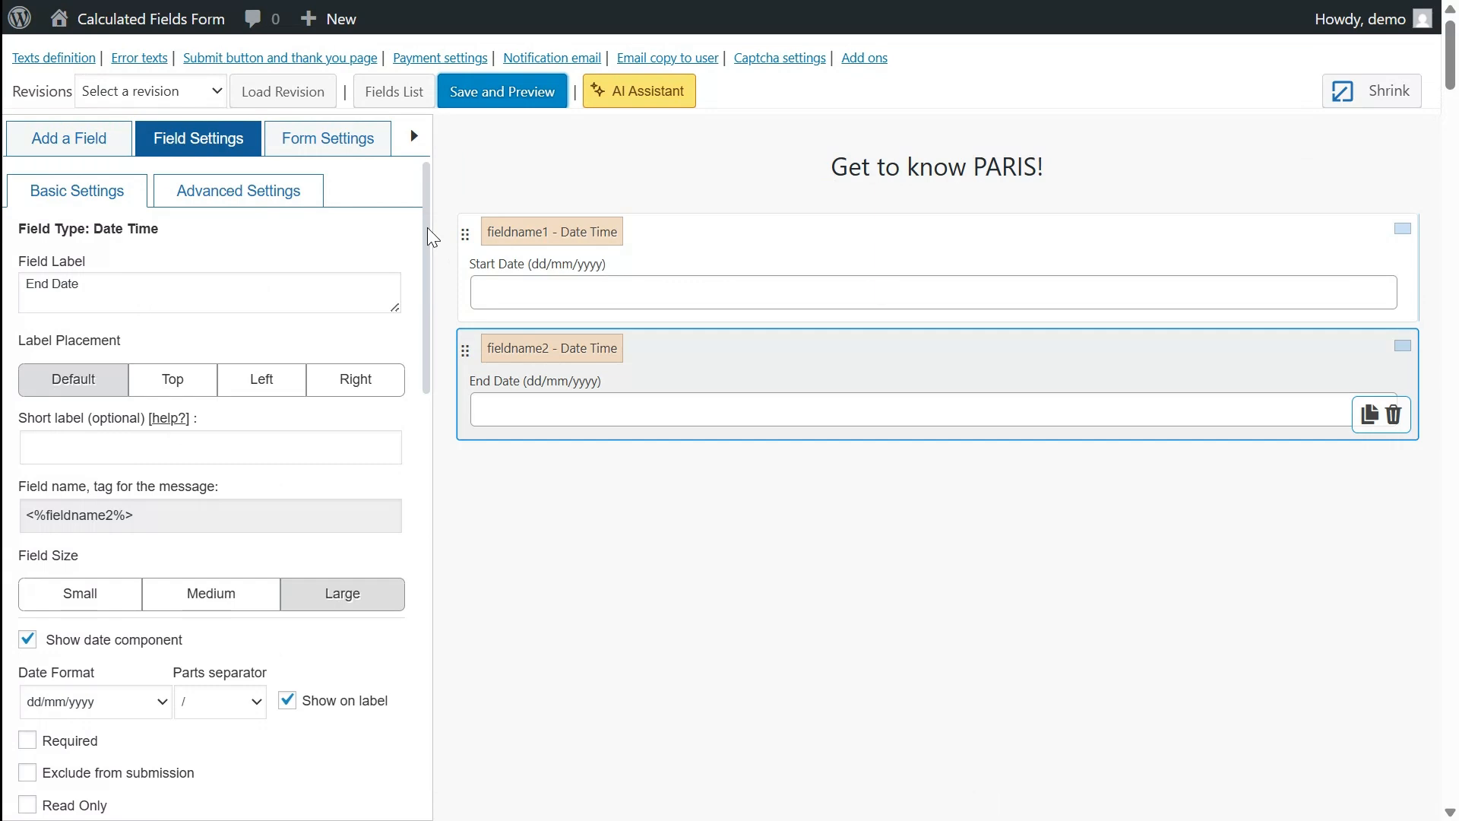
left_click_drag(427, 226, 430, 477)
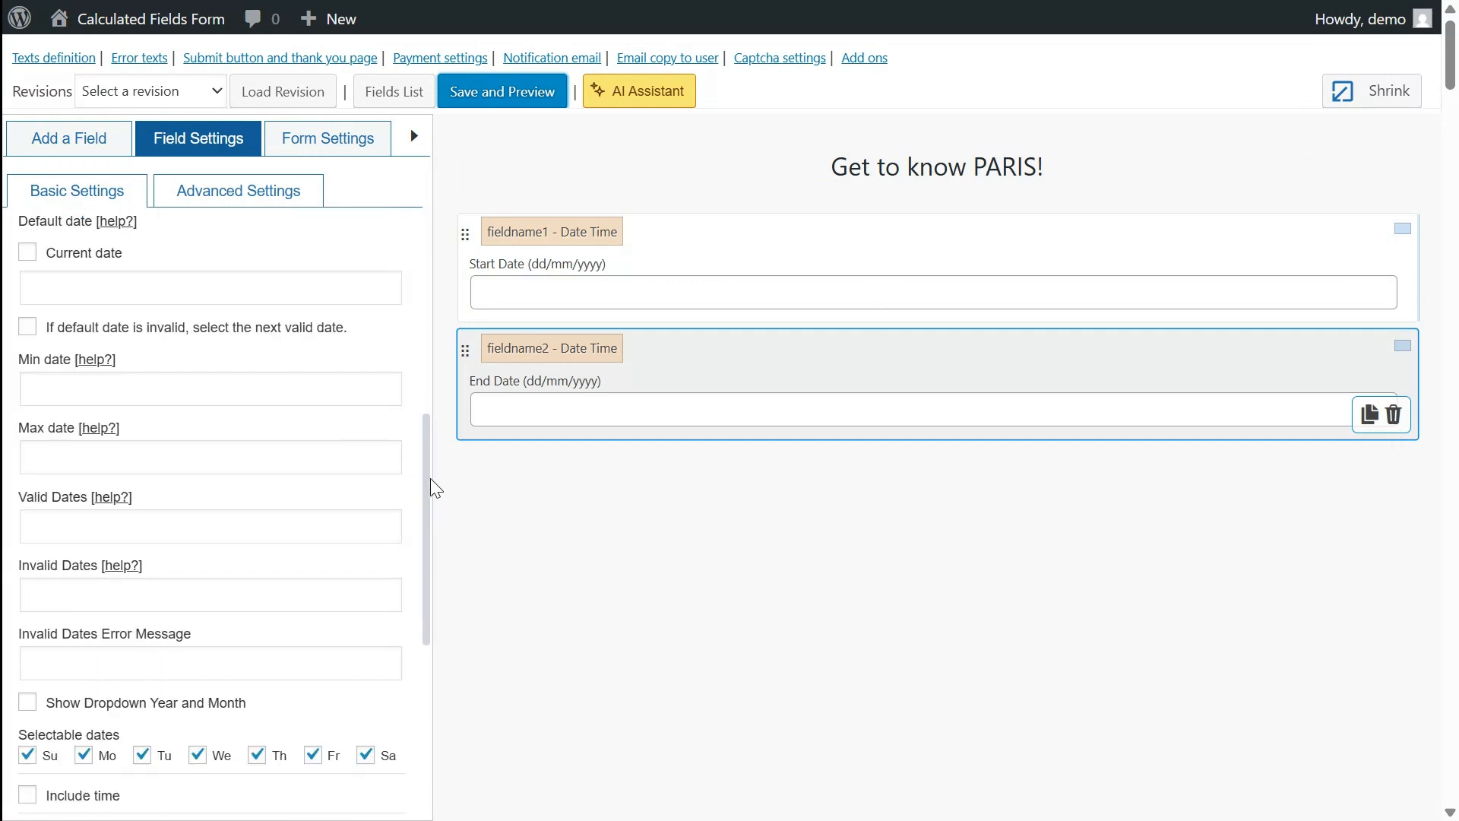
left_click(168, 389)
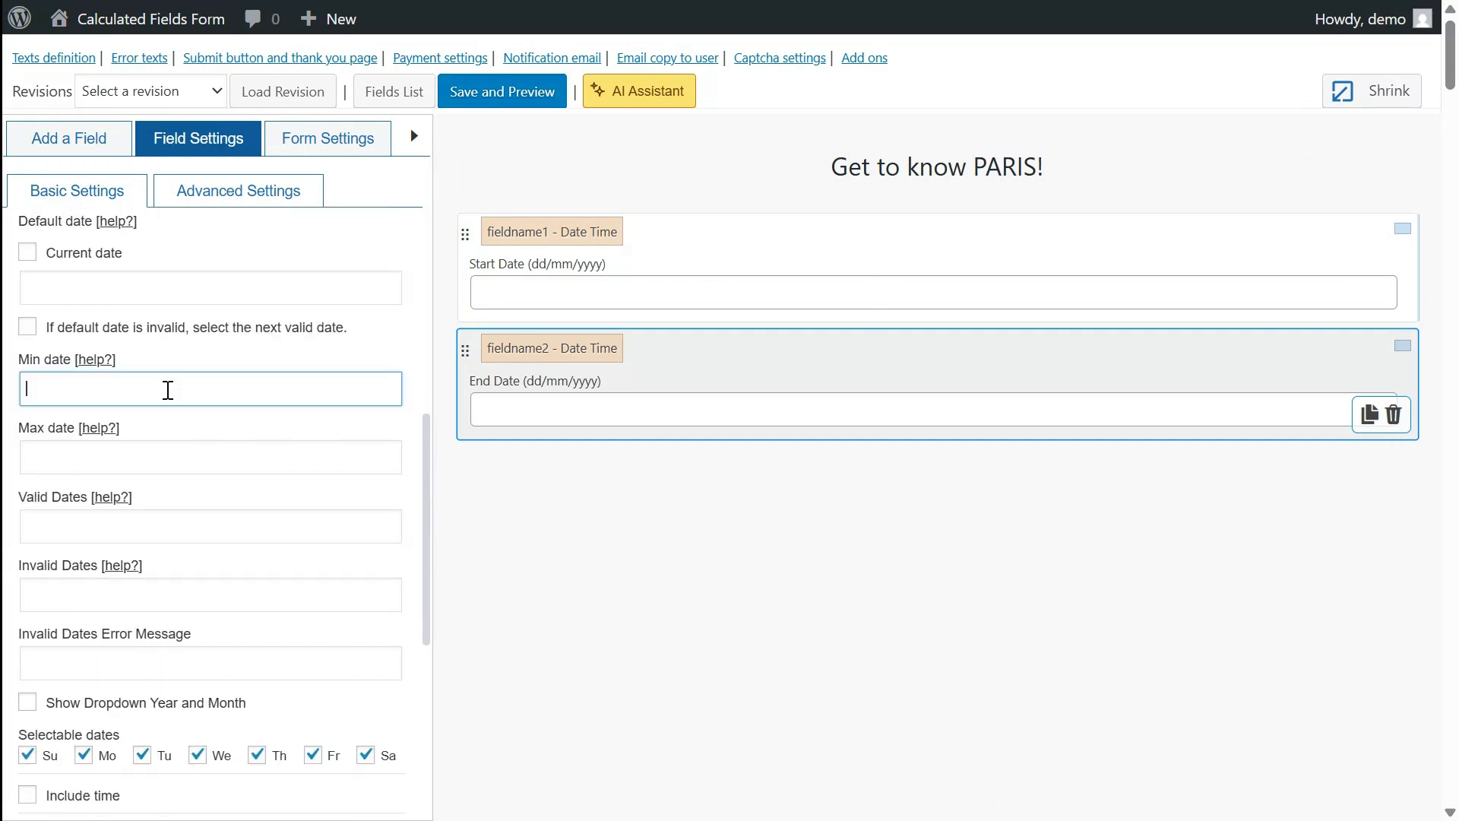
type("fieldname1")
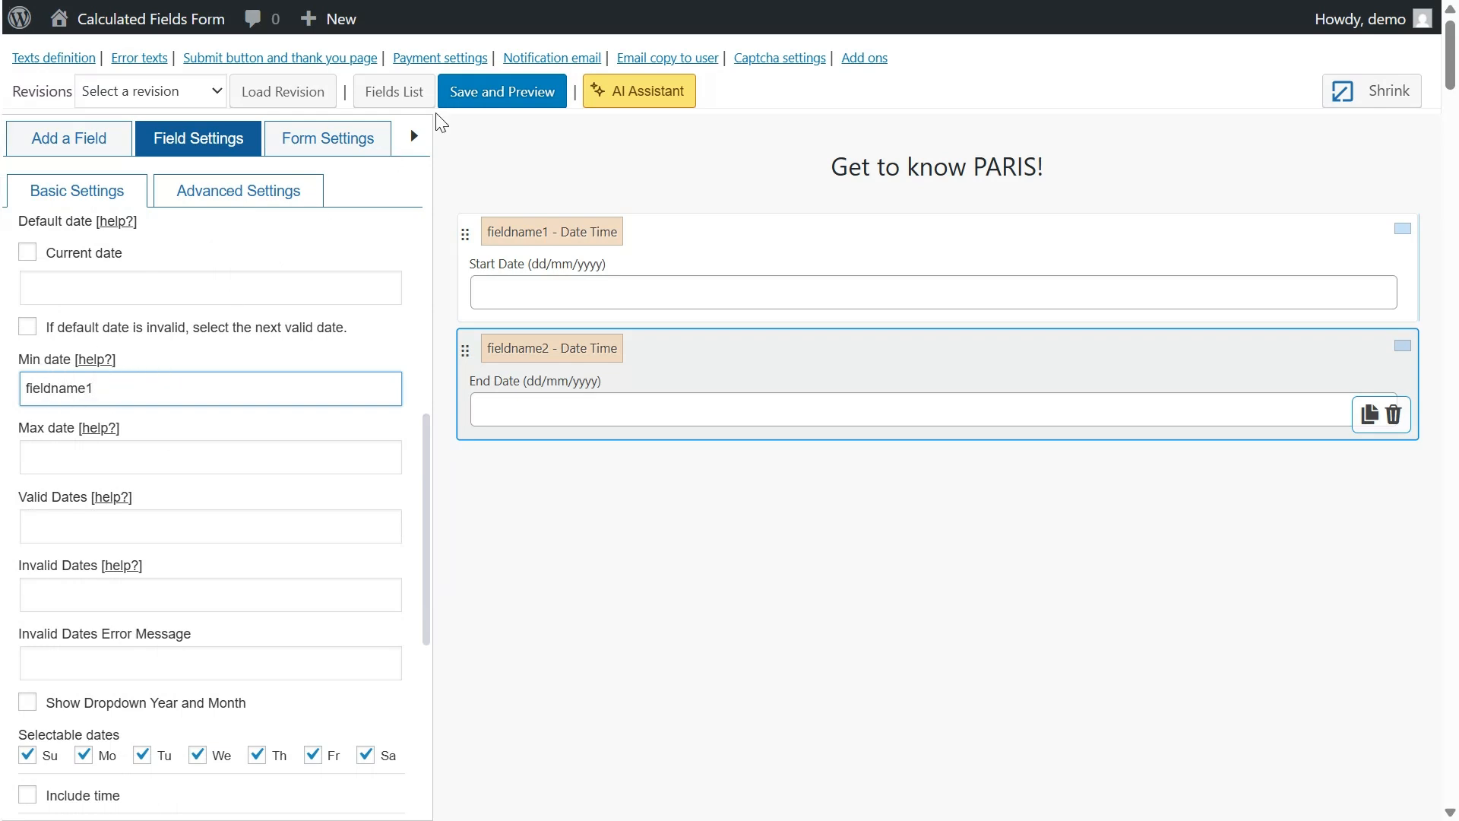
Save and preview the form, and compare the End Date calendar's selectable days before and after setting the Start Date to 24/12/2025.
left_click(476, 92)
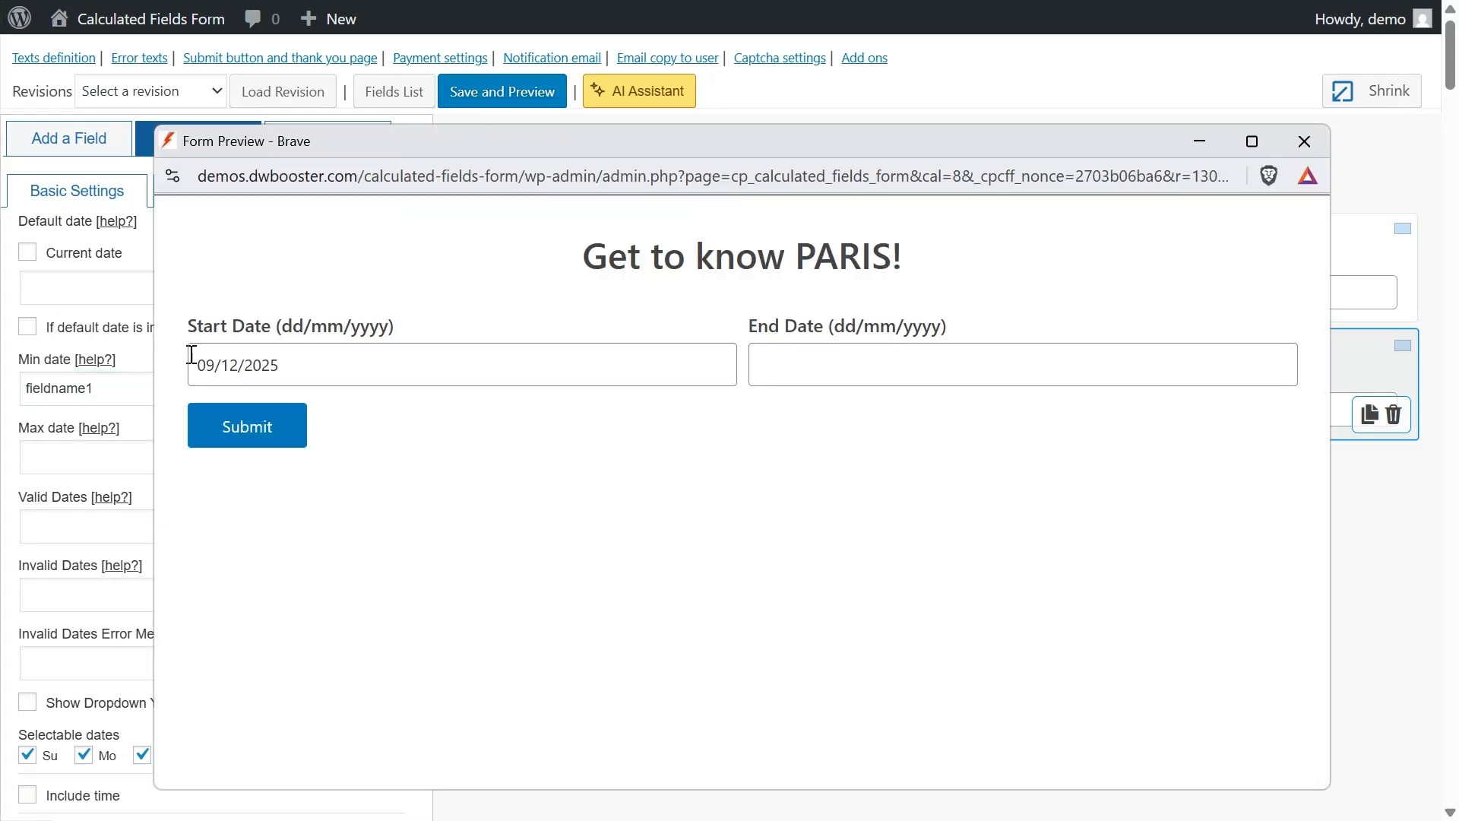
left_click(805, 376)
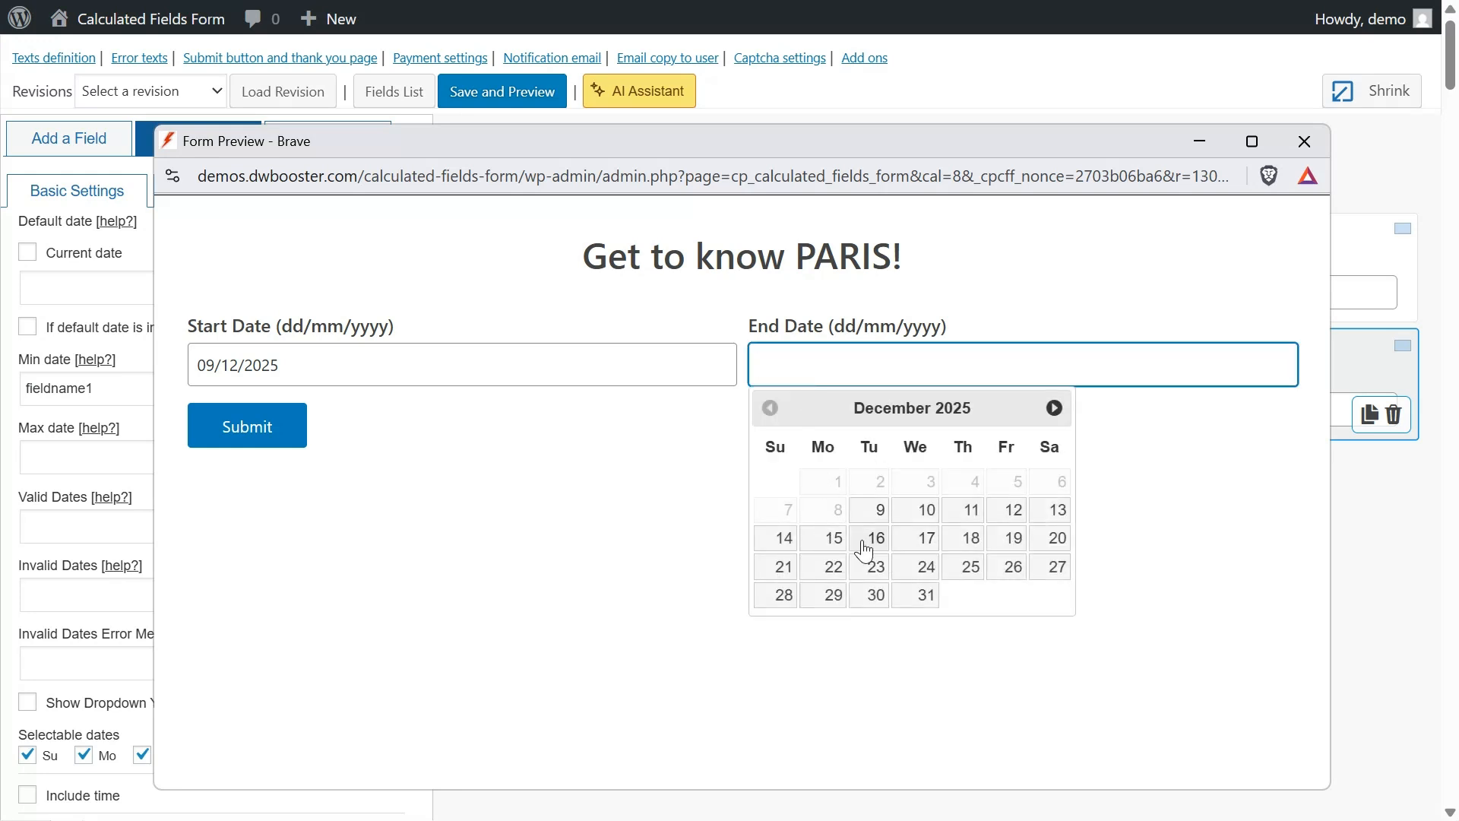
left_click(498, 351)
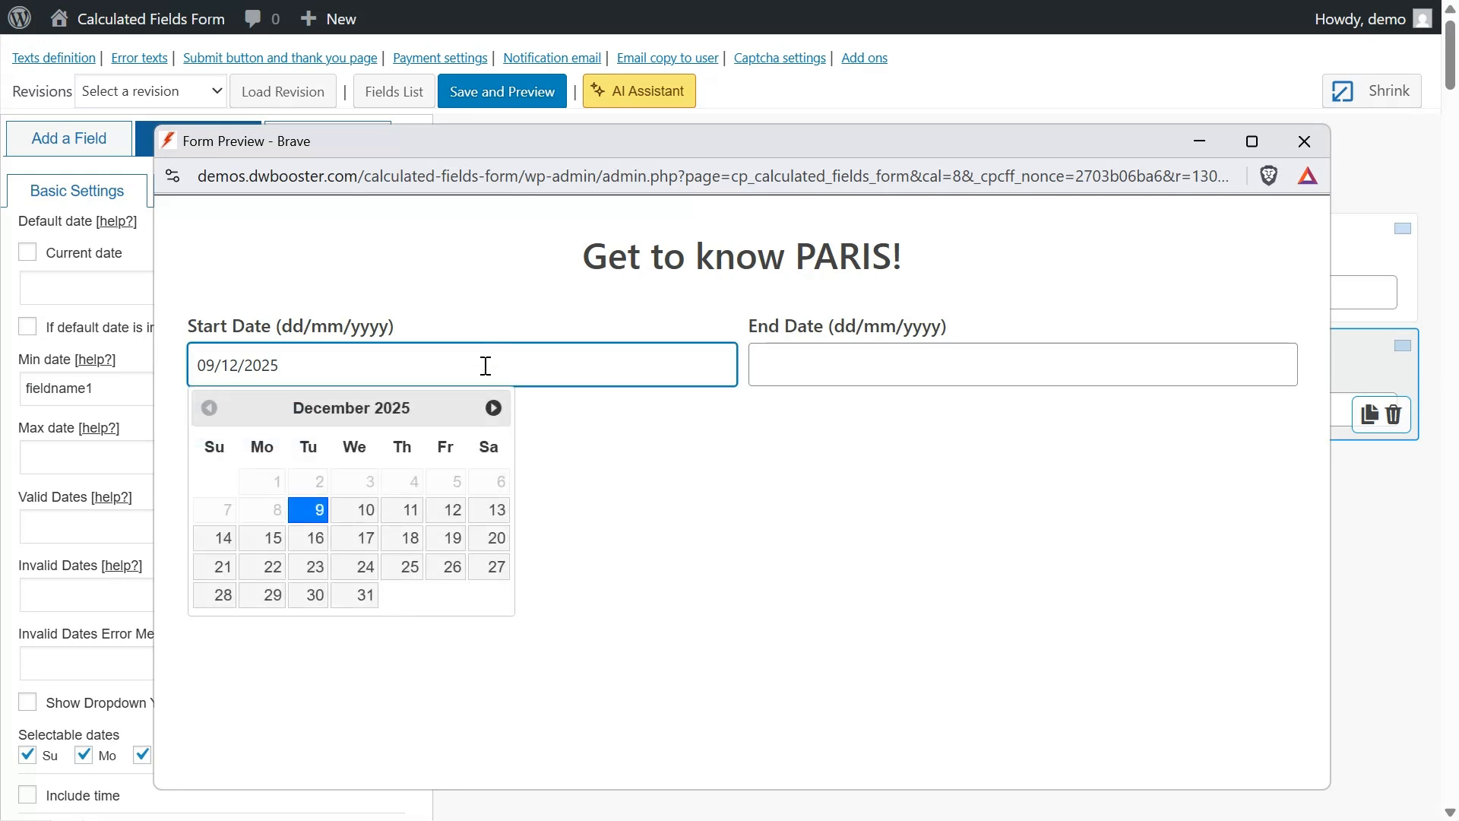
left_click(357, 570)
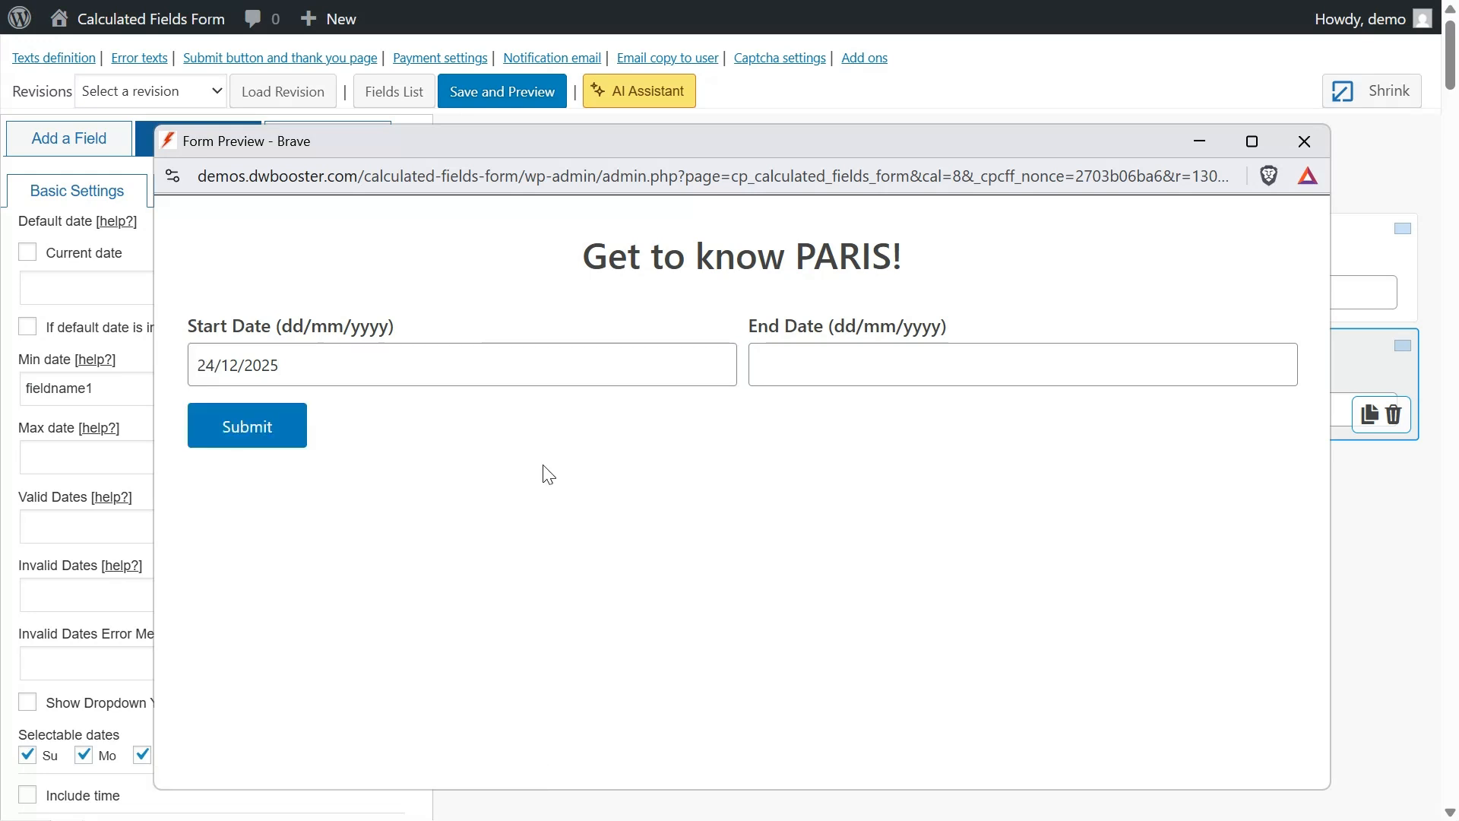
left_click(799, 373)
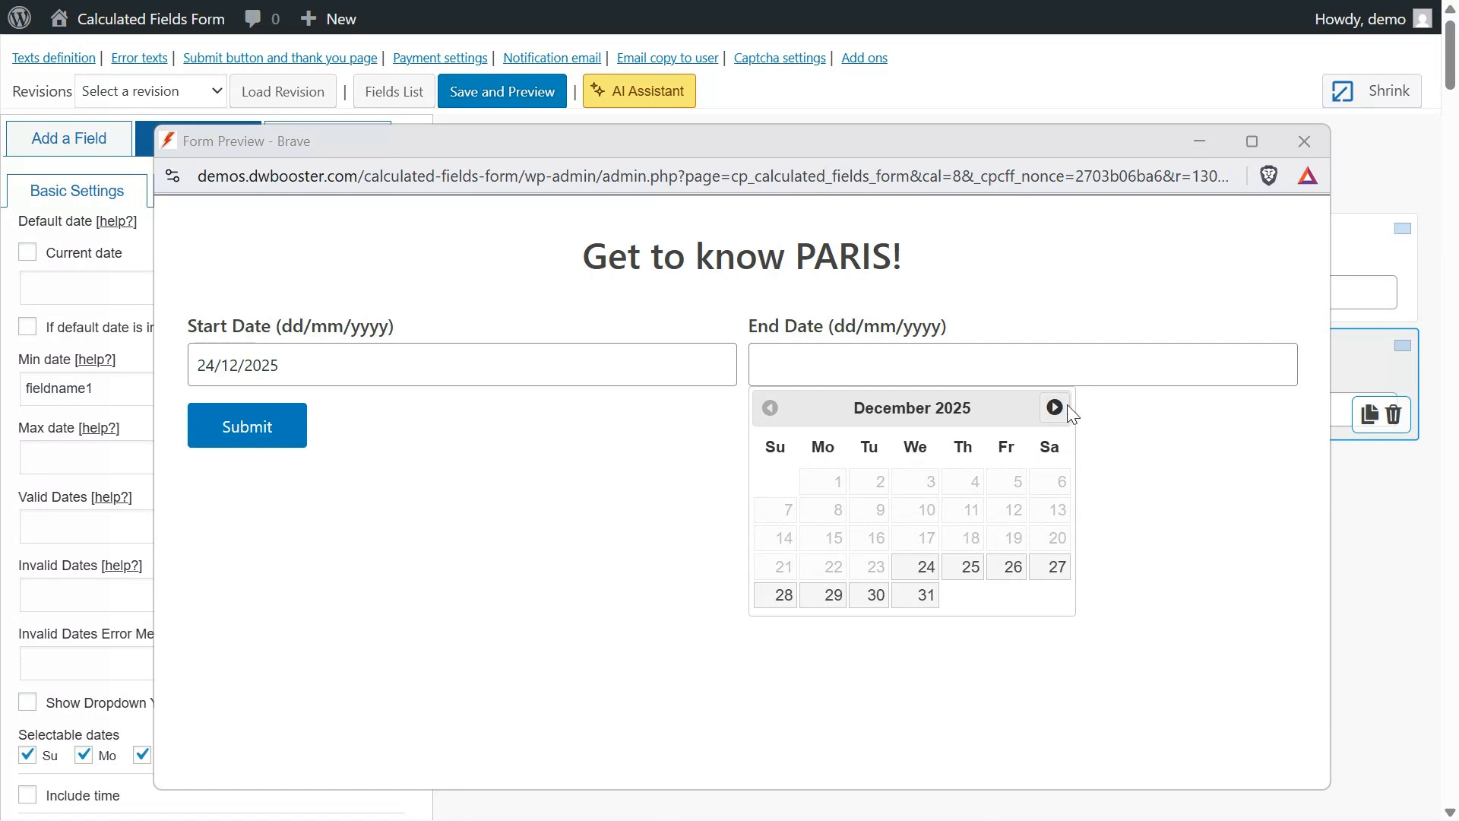
left_click(1299, 150)
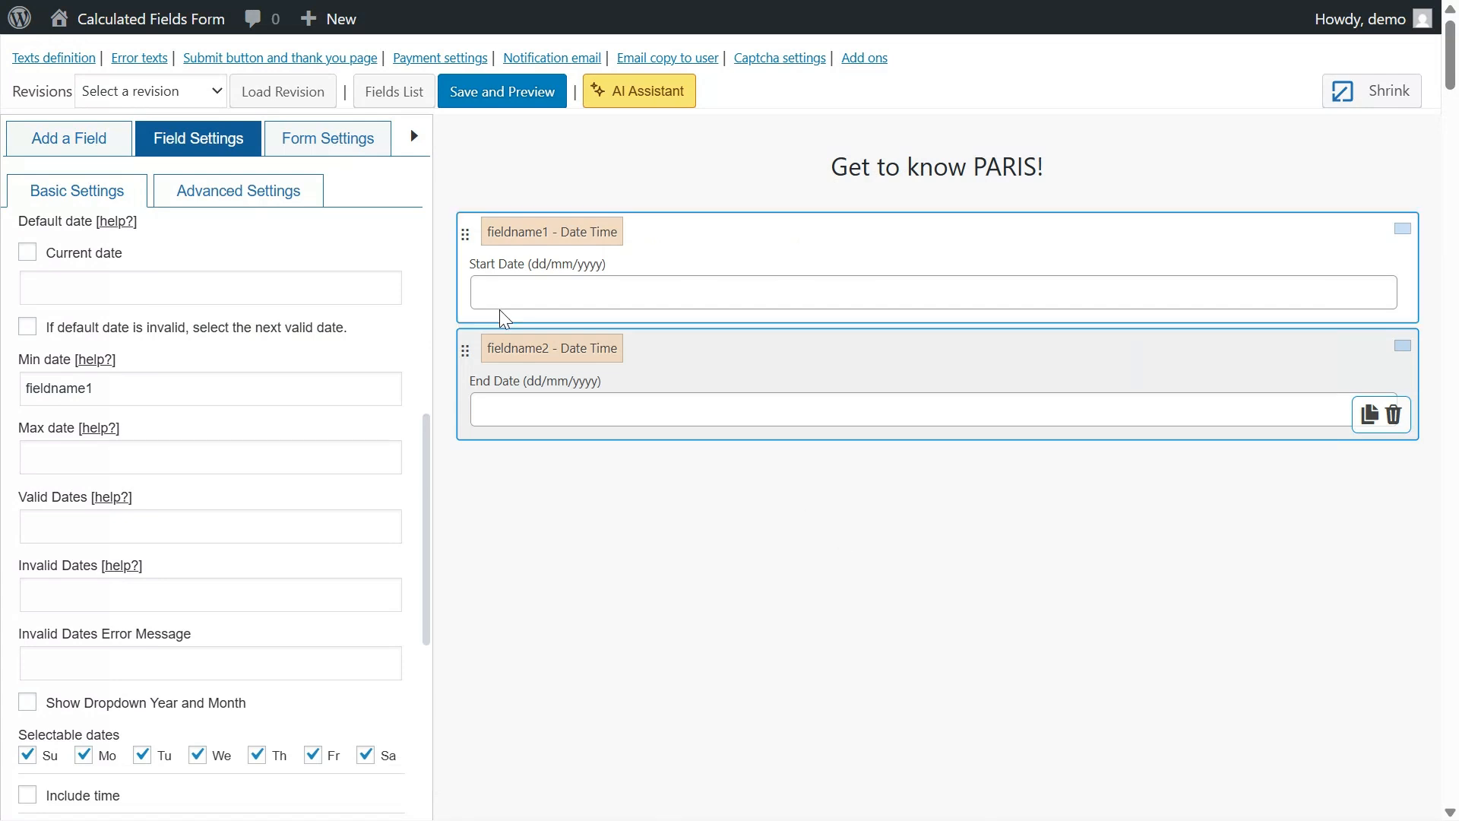
Add a Checkboxes field below the End Date field and label it Places.
left_click(110, 150)
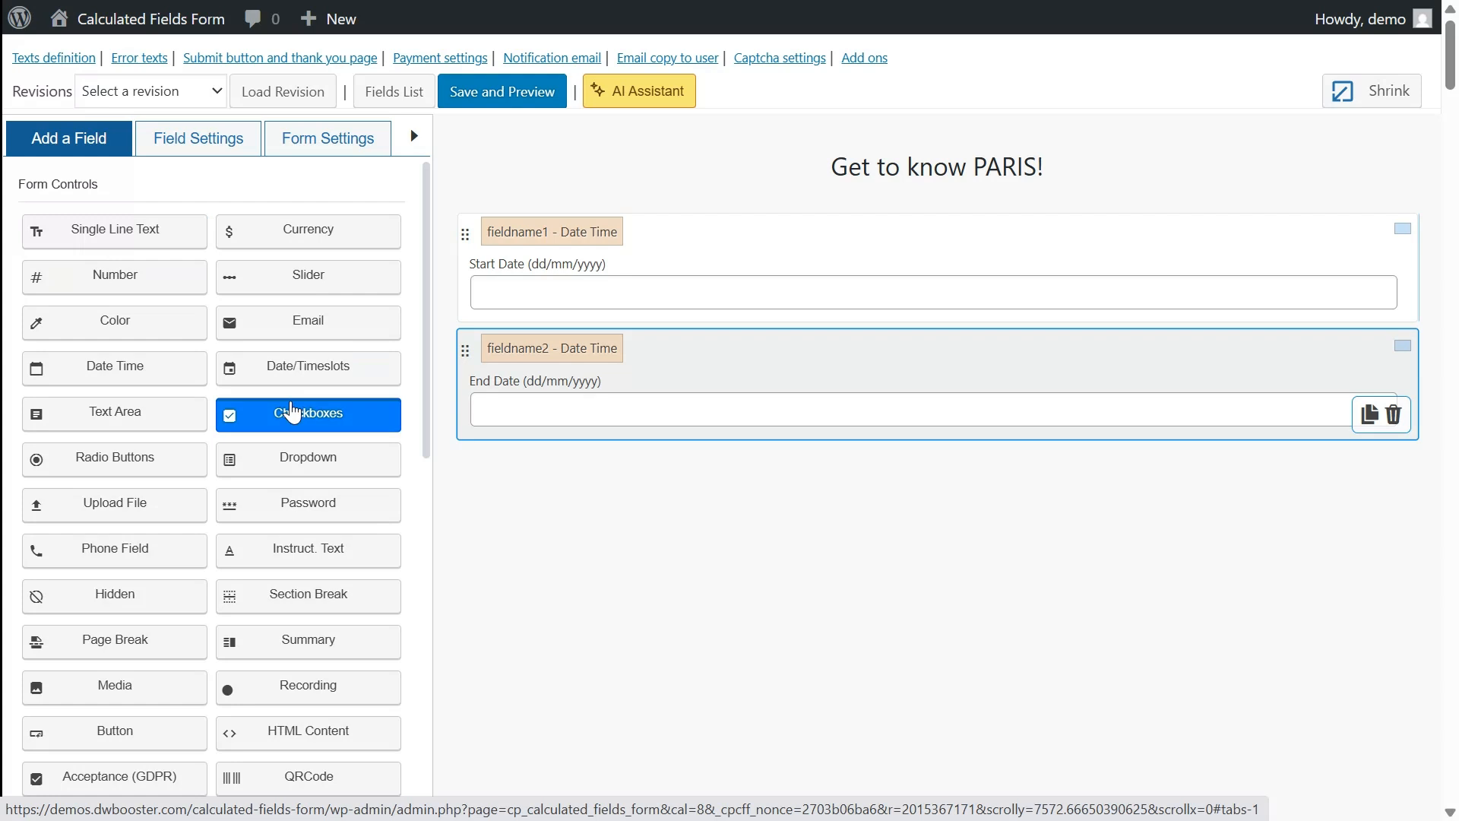
left_click(304, 415)
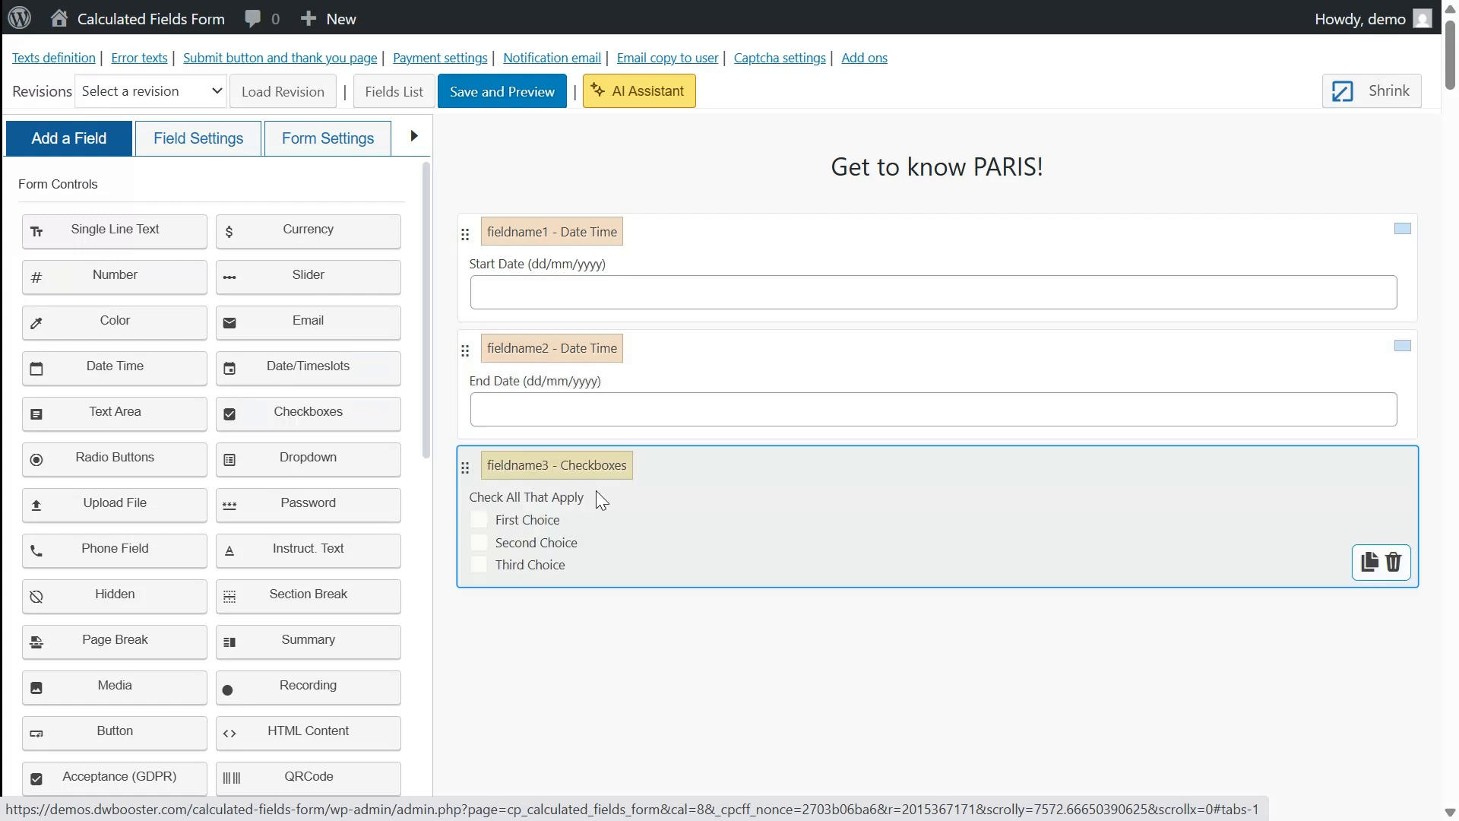
left_click(635, 504)
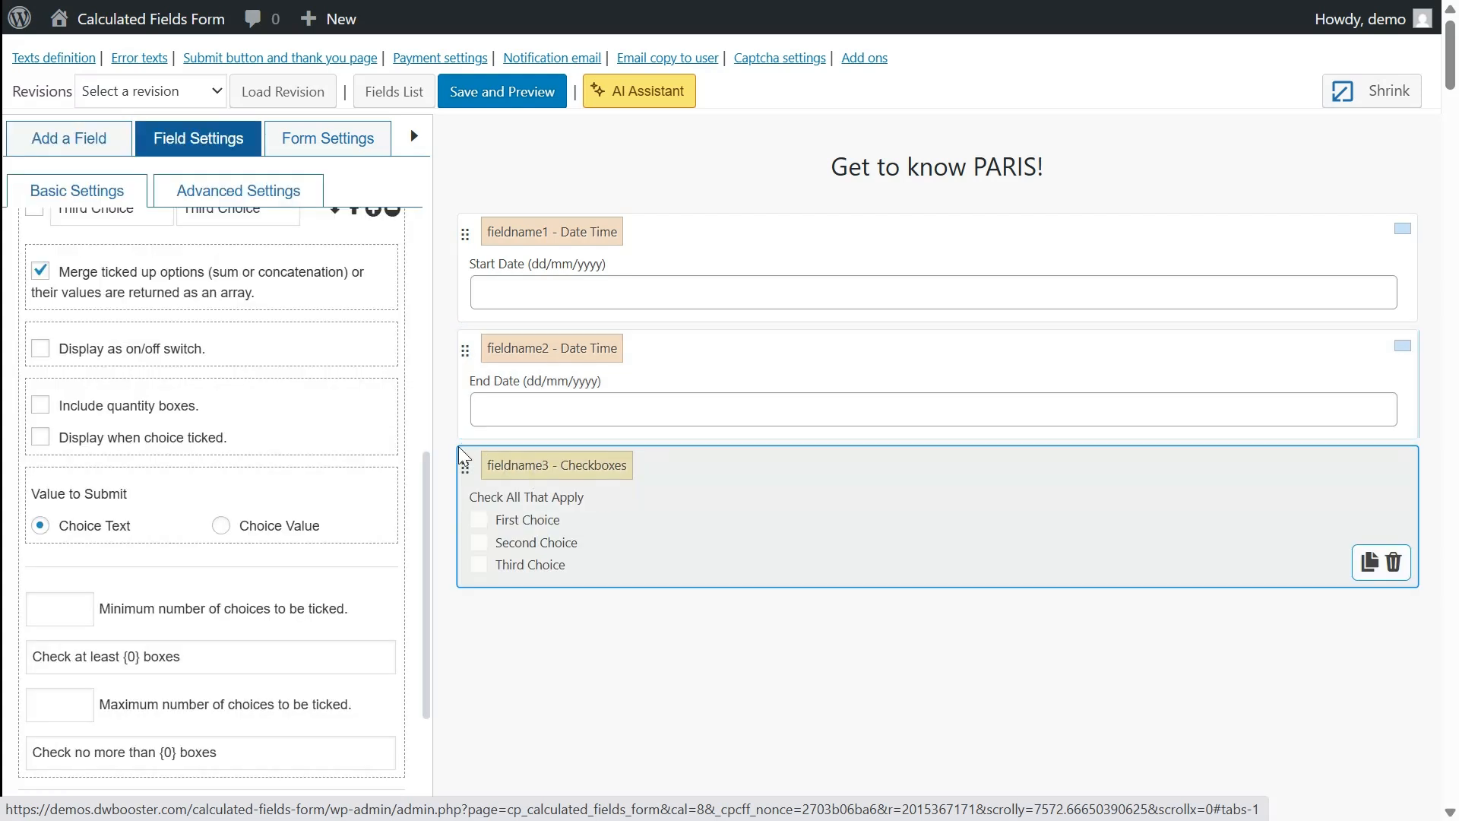
left_click_drag(429, 487, 469, 209)
left_click_drag(261, 286, 26, 283)
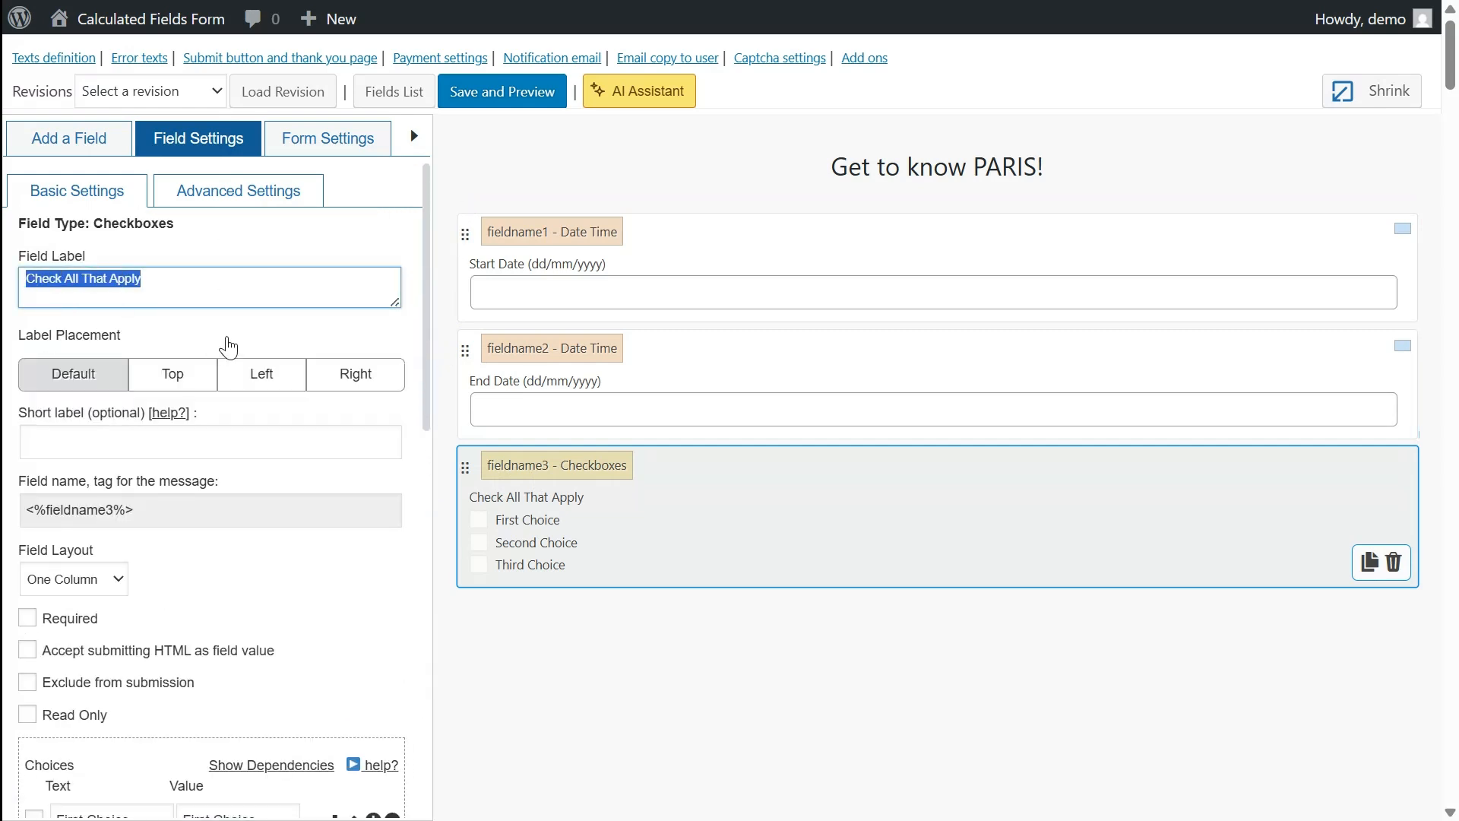
type("Places")
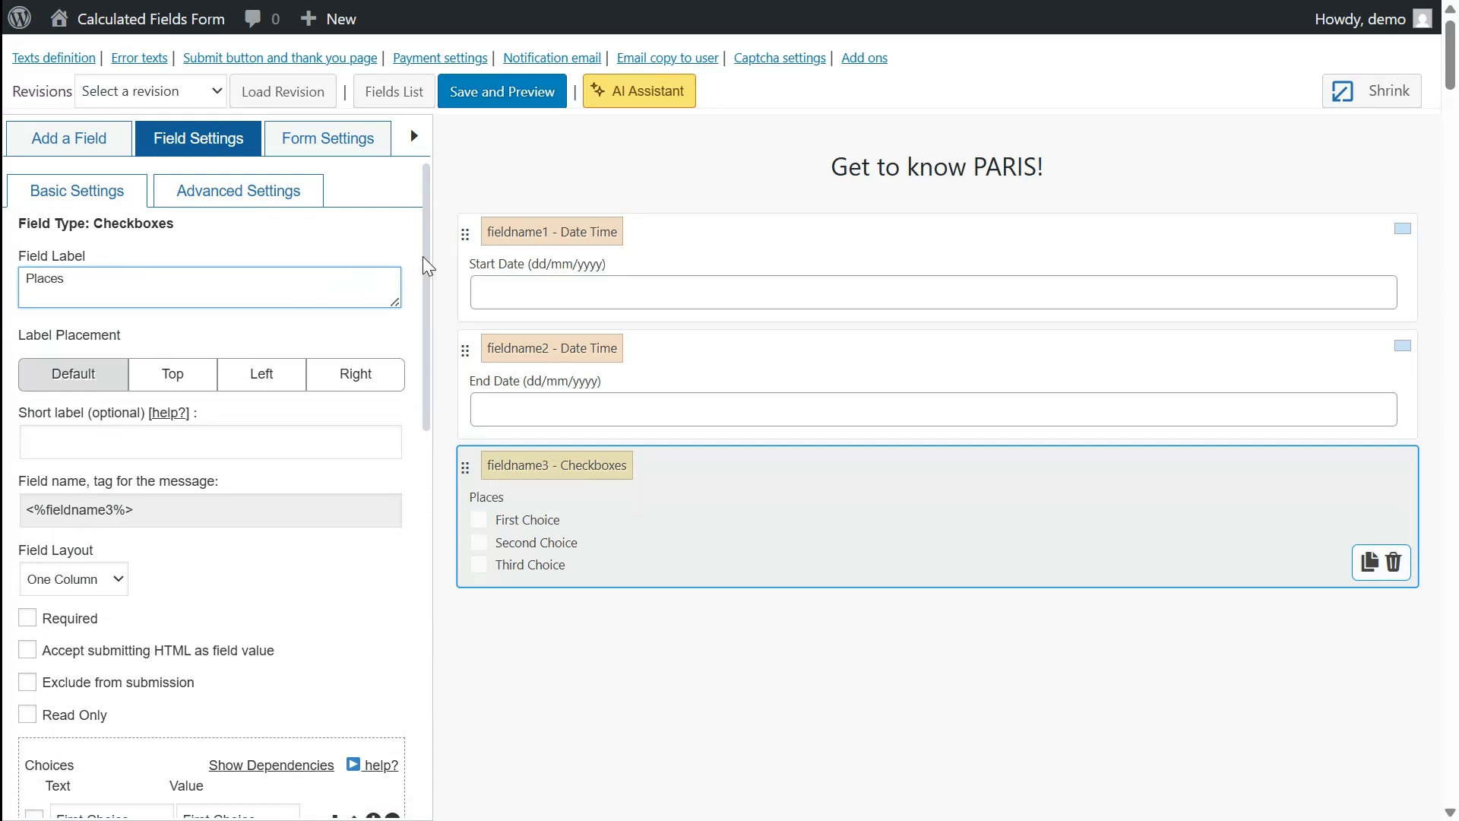
Change the first choice of the Places field to Eiffel Tower with the value 0.5.
left_click_drag(426, 258, 411, 440)
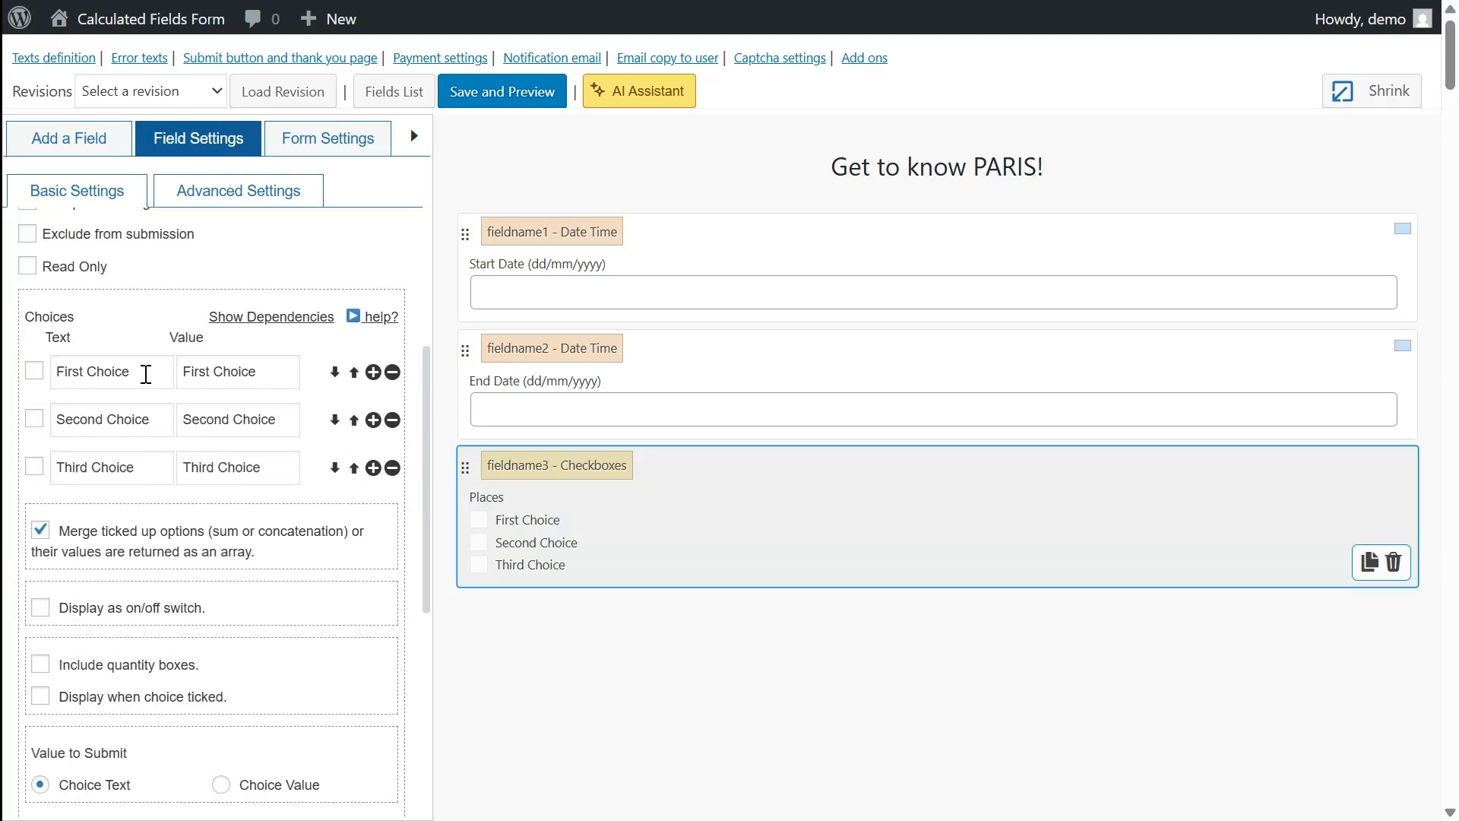
left_click_drag(146, 373, 58, 377)
type("Eiffel Tower")
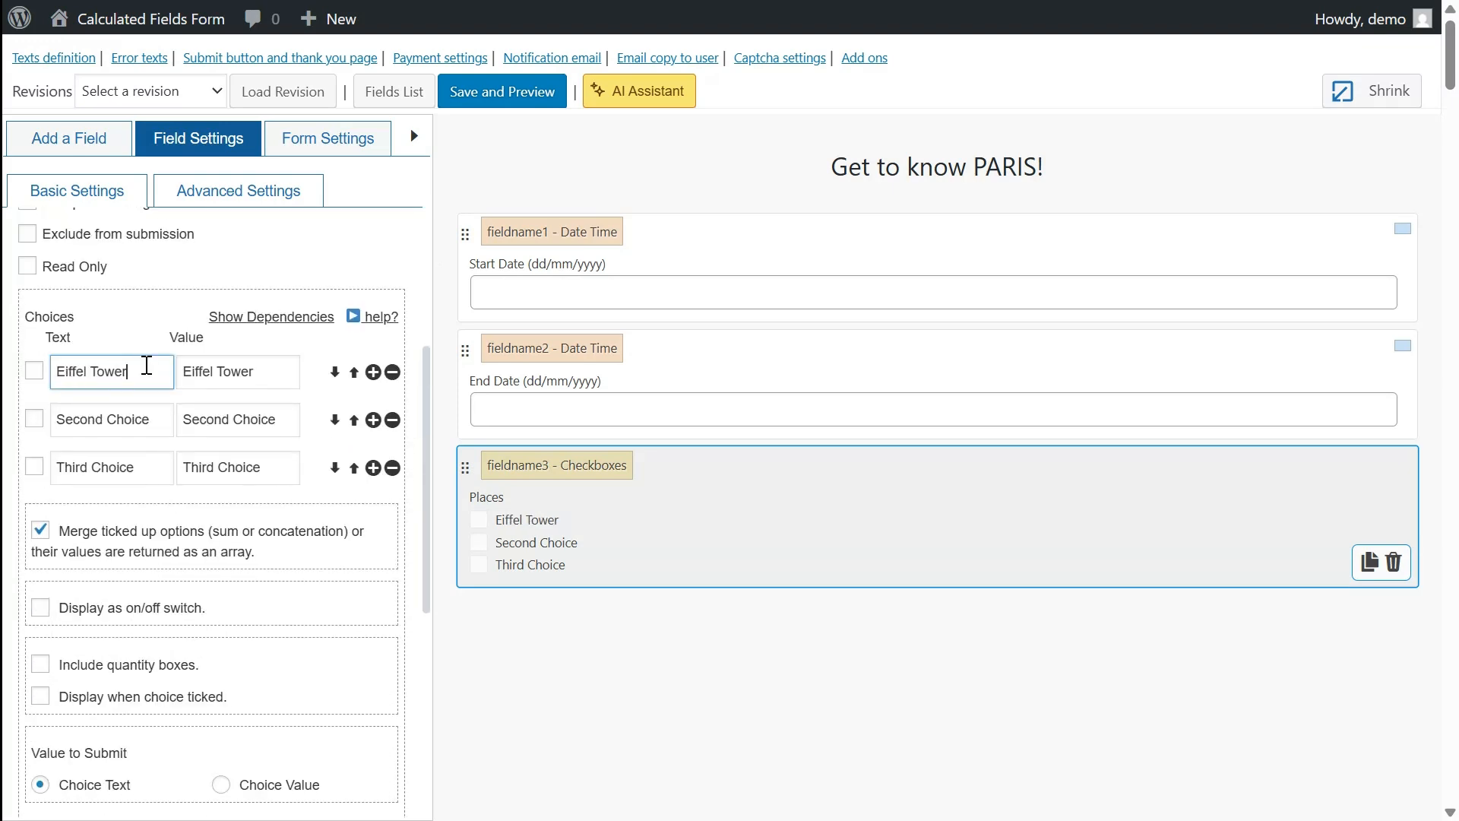
triple_click(296, 370)
type("0")
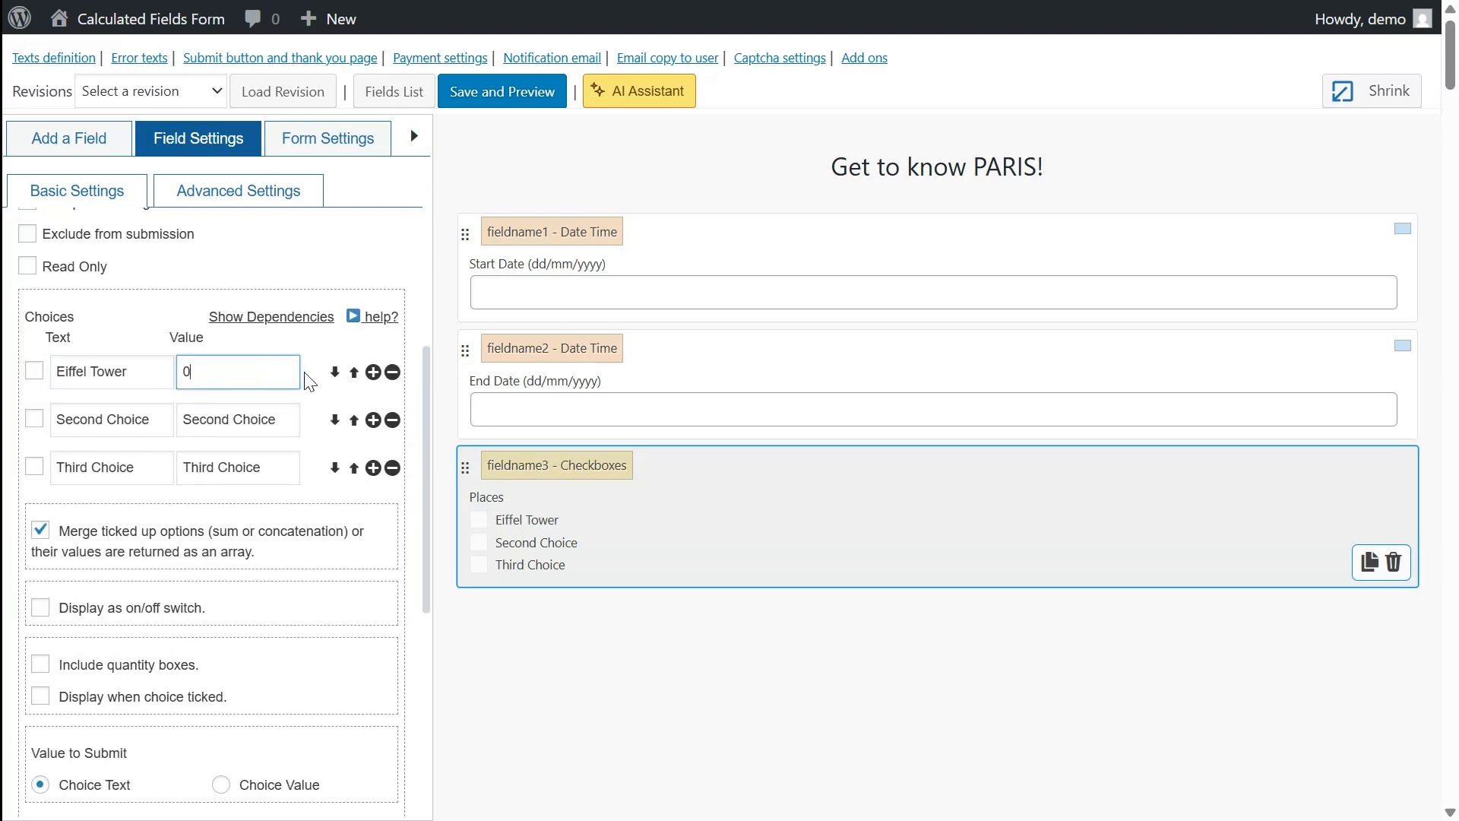
type(".5")
Change the second choice of the Places field to Louvre Museum with the value 1.
left_click_drag(148, 410, 53, 425)
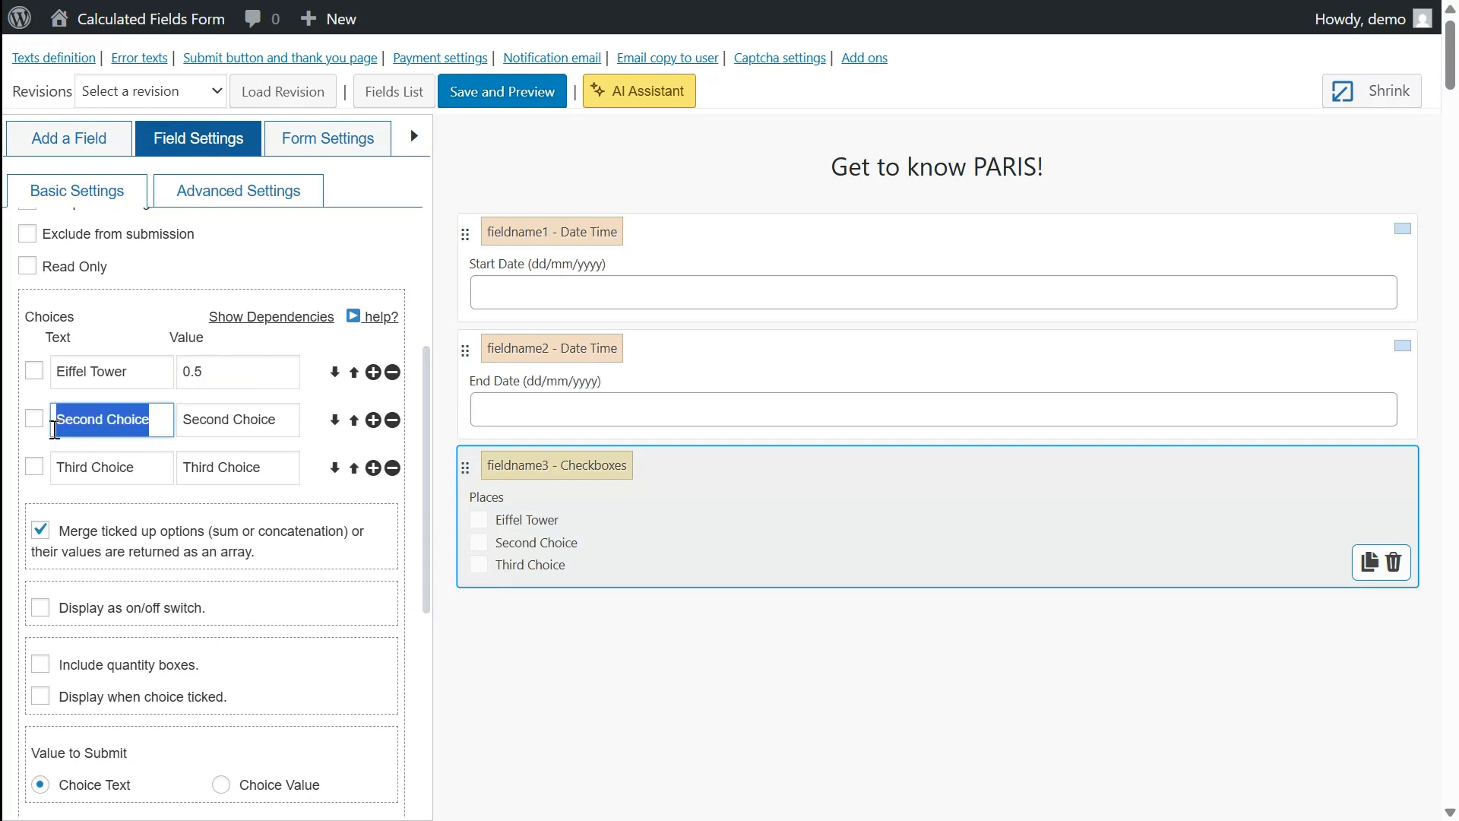
type("Louvre Museum")
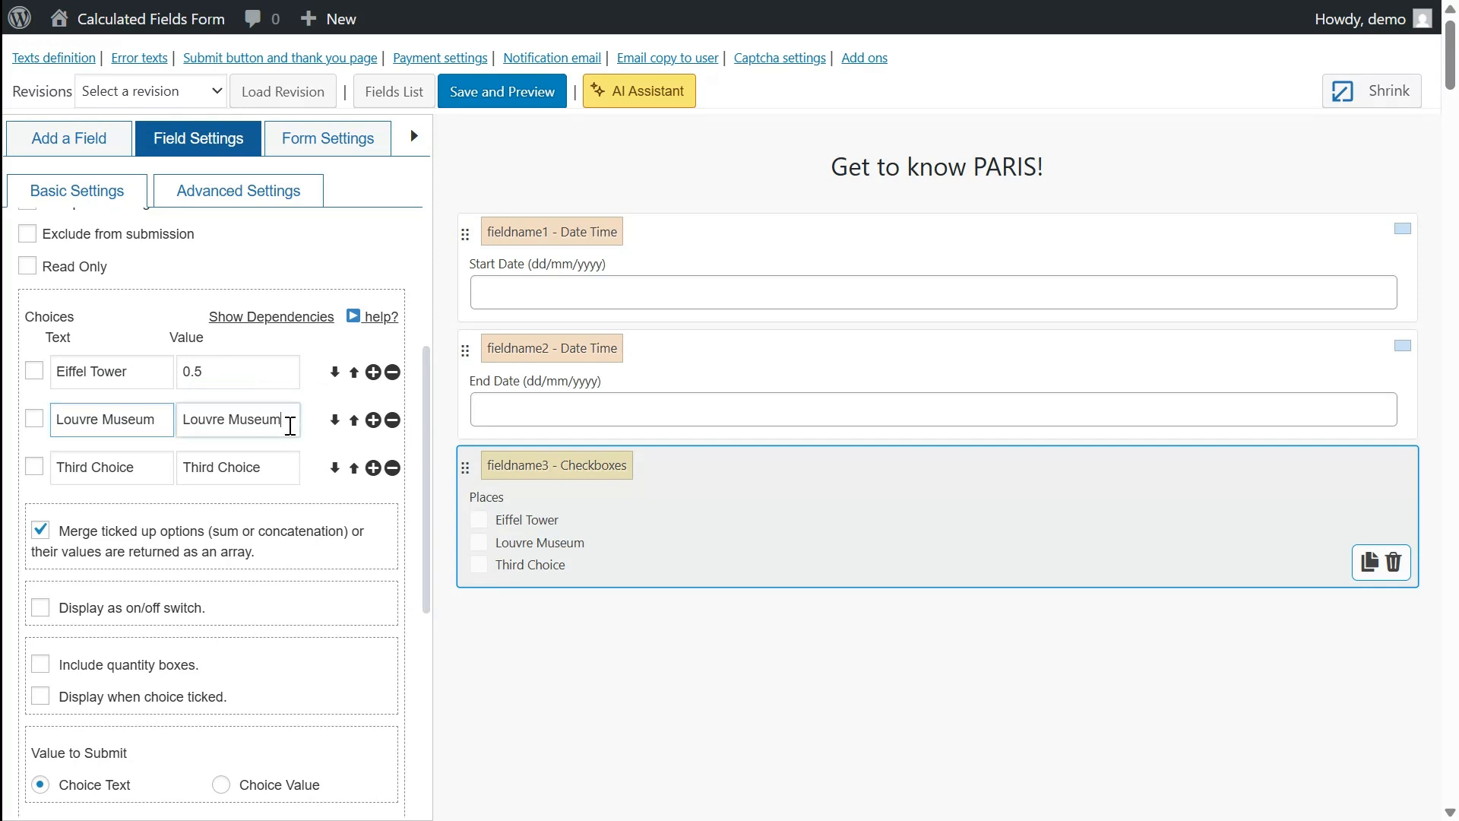
left_click_drag(290, 423, 181, 428)
key("BackSpace")
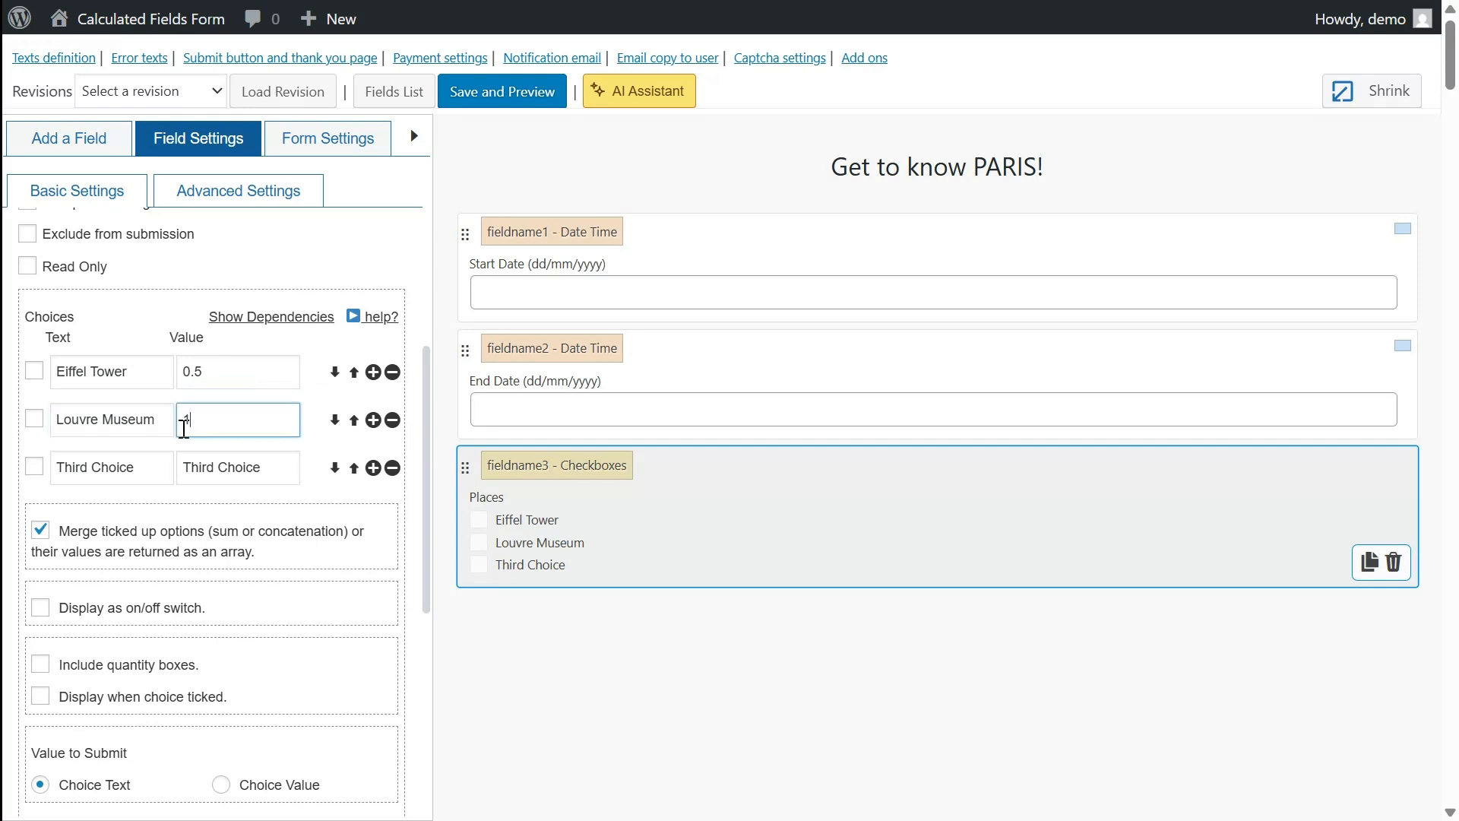
type("1")
Change the third choice of the Places field to Palace of Versailles with the value 1.
left_click_drag(141, 474, 50, 473)
type("Palace of Versailles")
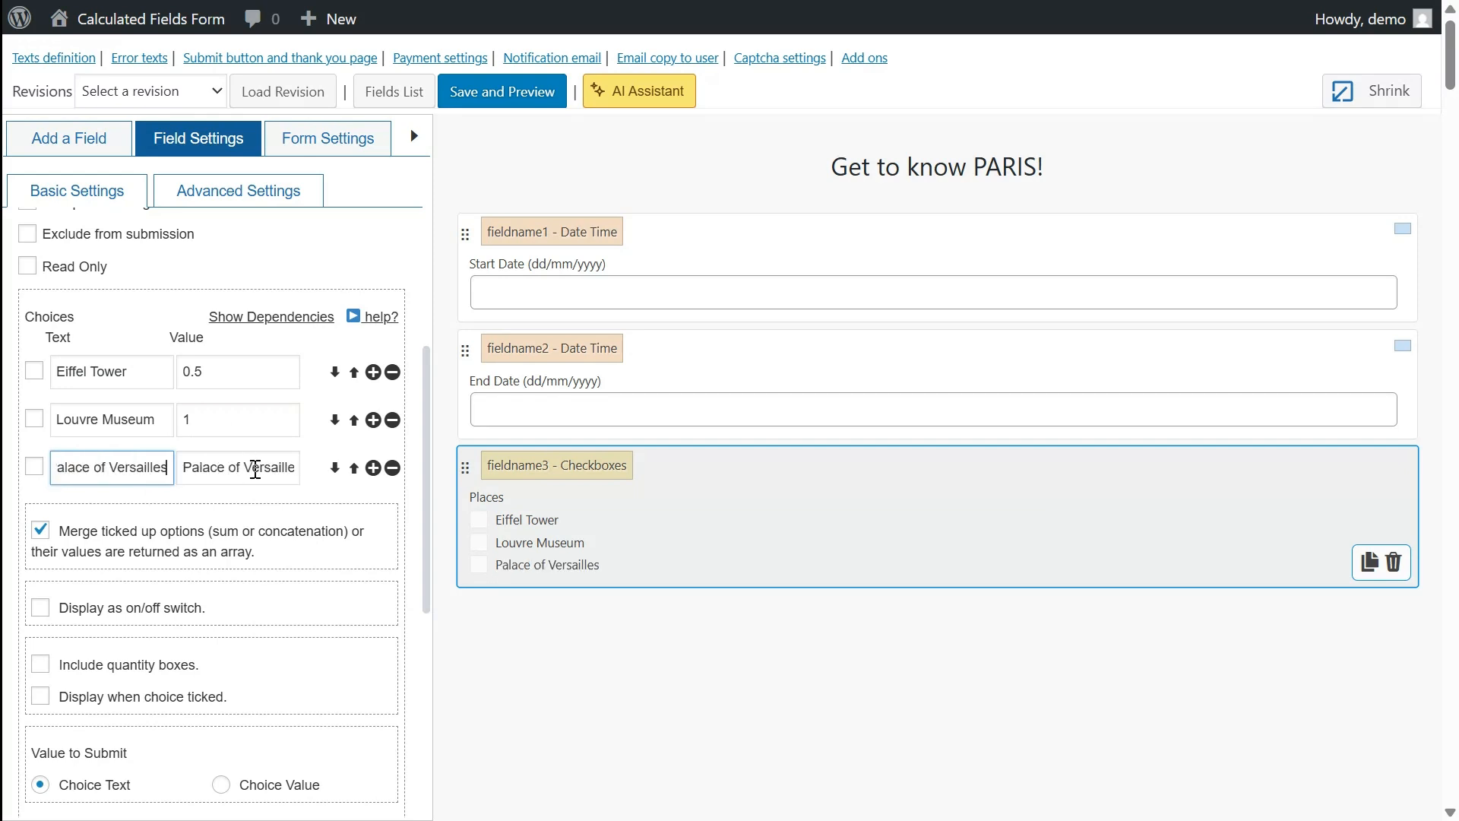
left_click(248, 471)
key("ctrl+a")
type("1")
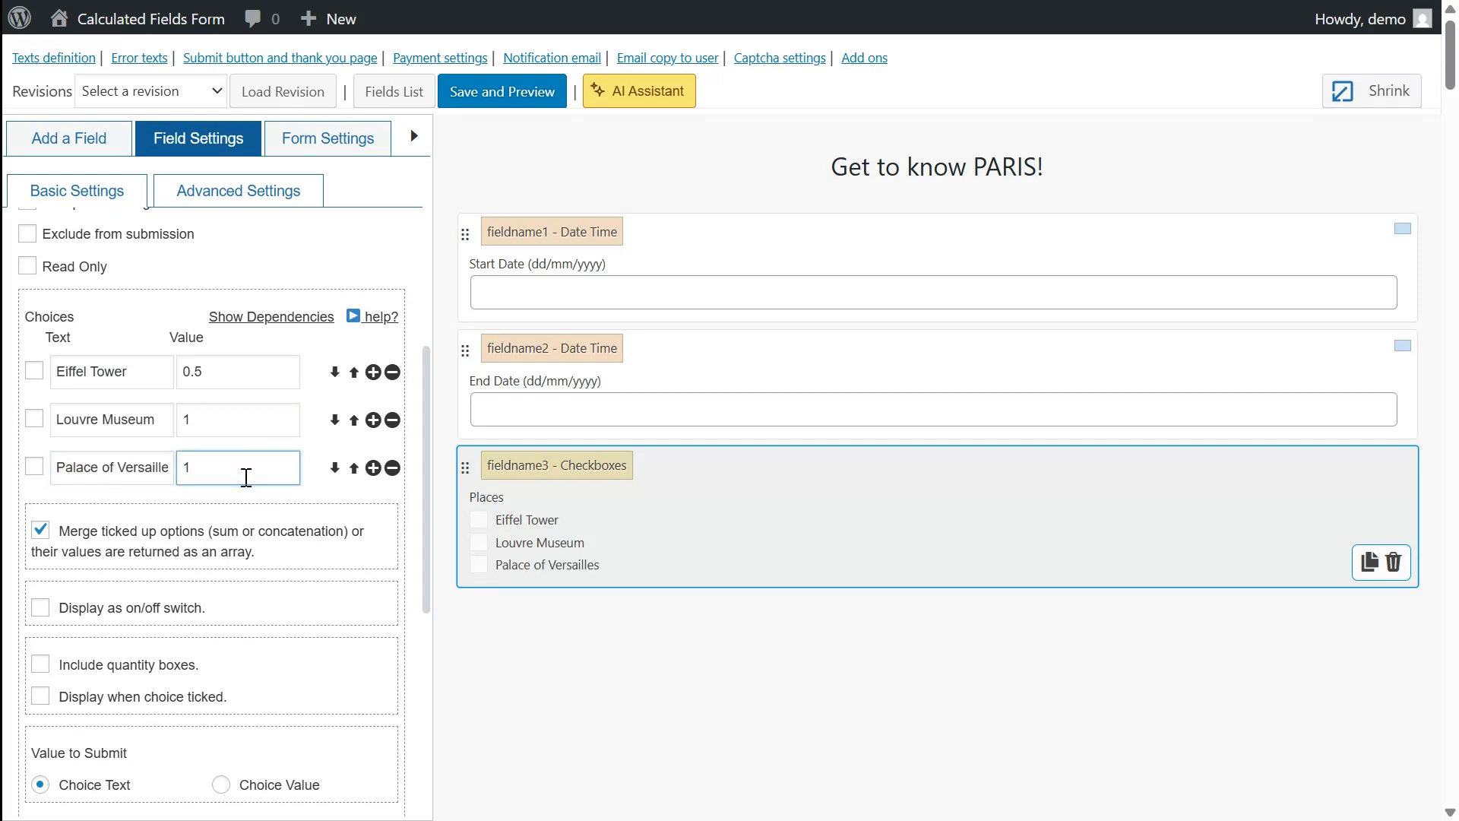
Add a fourth choice to the Places field, Montmartre and Sacré-Cœur Basilica, with the value 0.5.
left_click(373, 469)
left_click(130, 517)
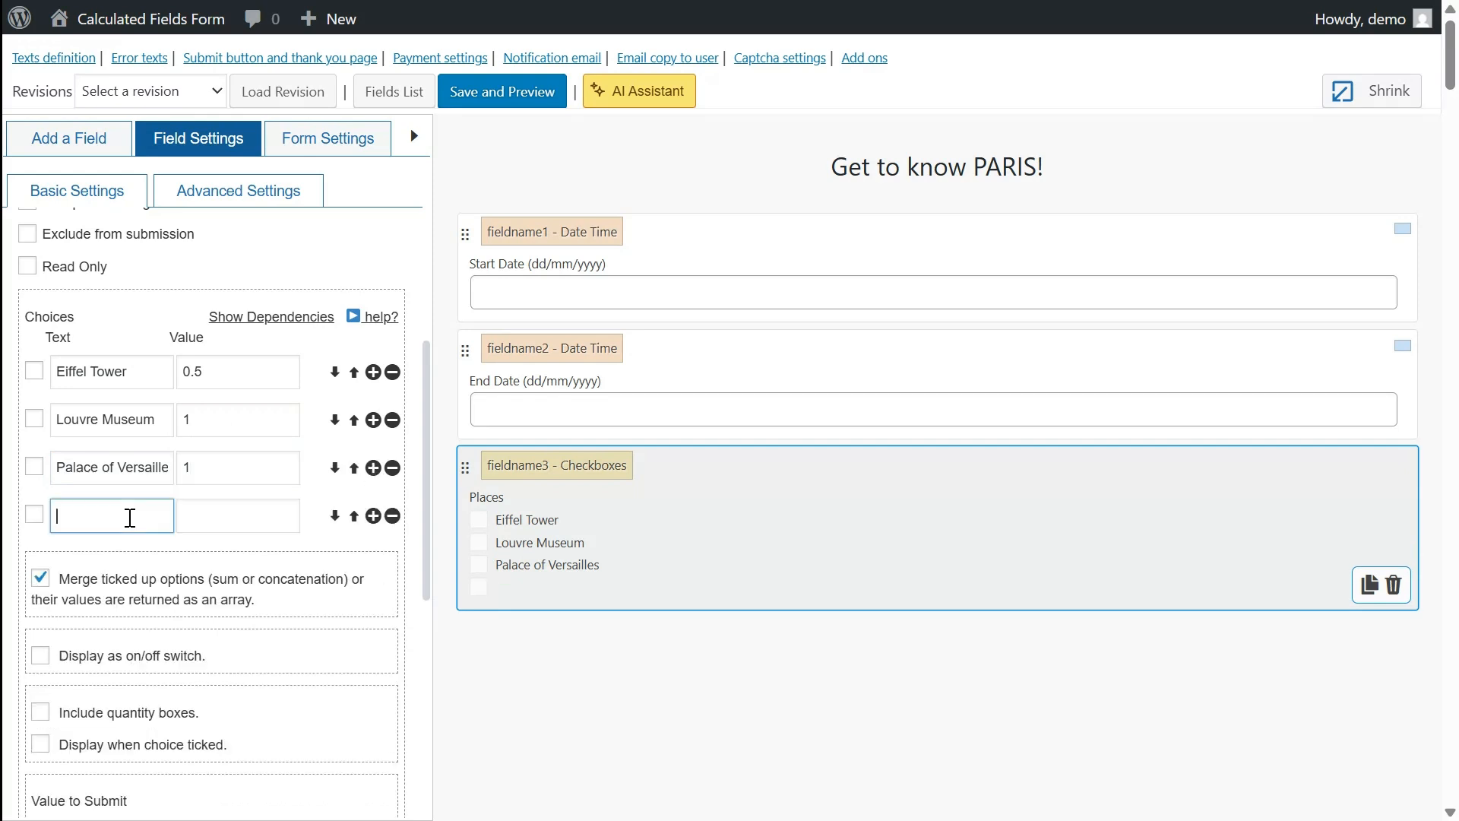
type("Montmartre and Sacré-Cœur Basilica")
left_click(221, 519)
key("ctrl+a")
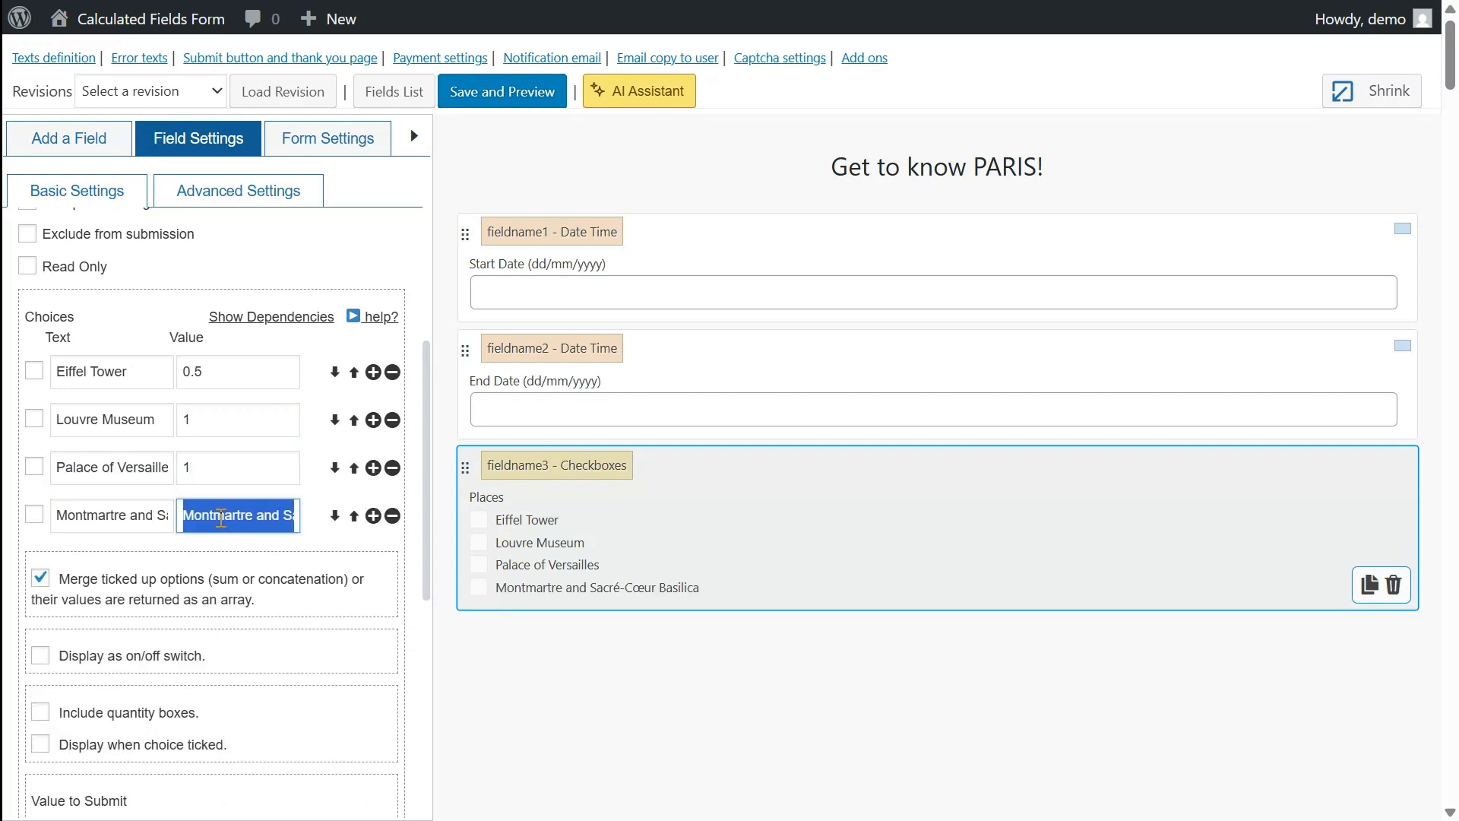
type("0.")
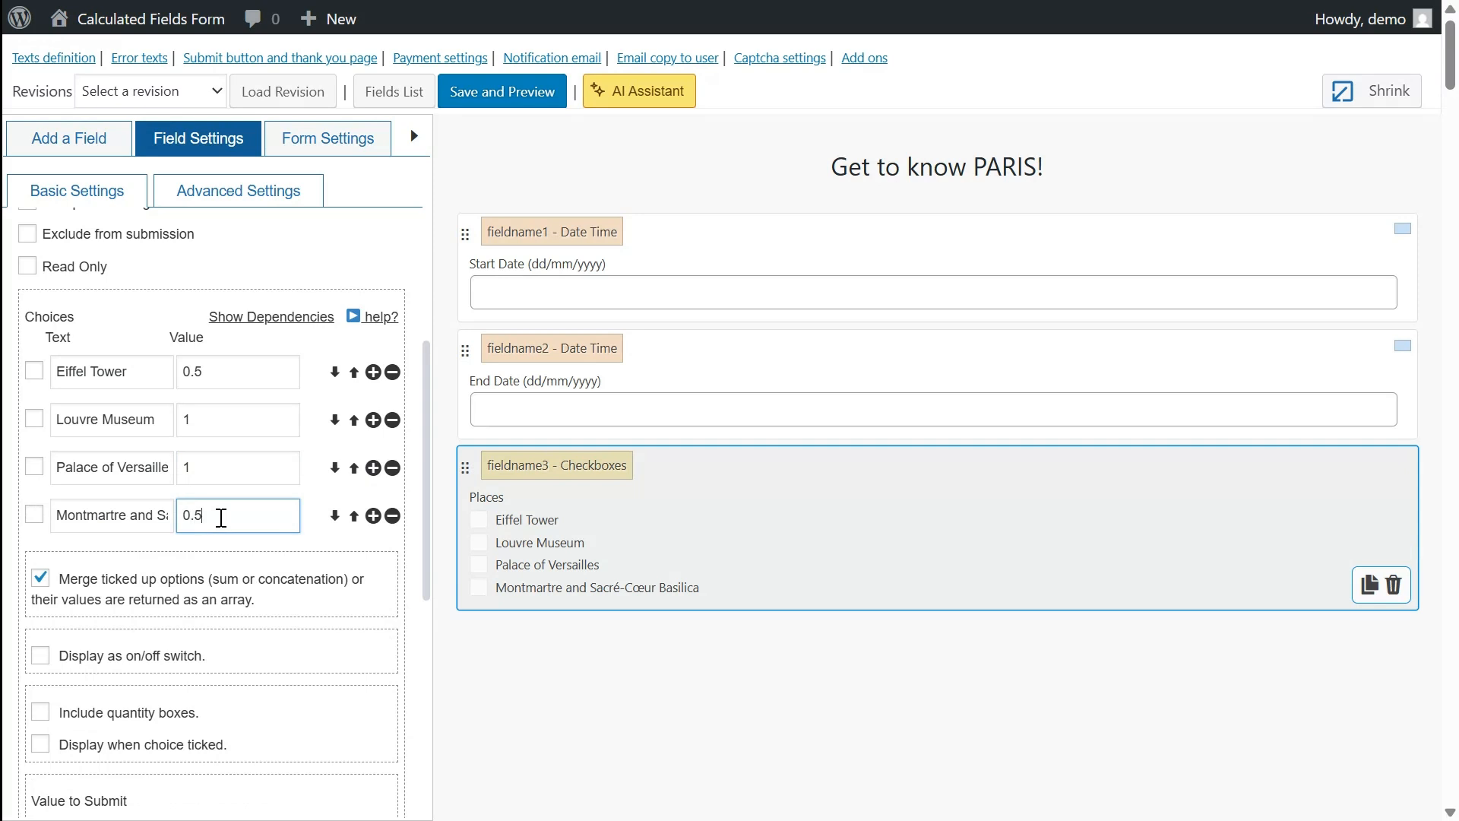
type("5")
Add a fifth choice to the Places field, Musée d'Orsay, with the value 0.5.
left_click(373, 517)
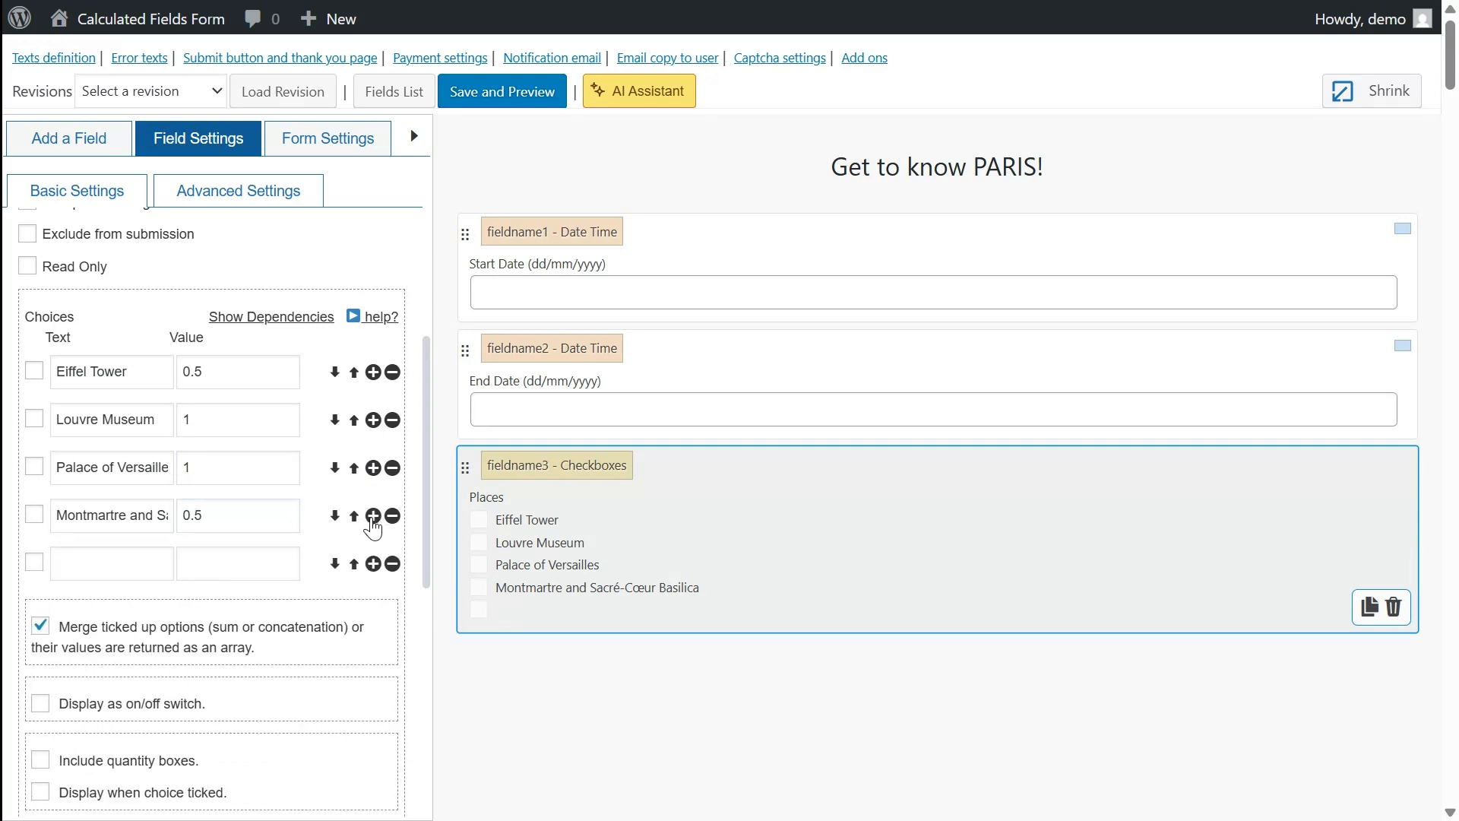
left_click(99, 563)
type("Musée d'Orsay")
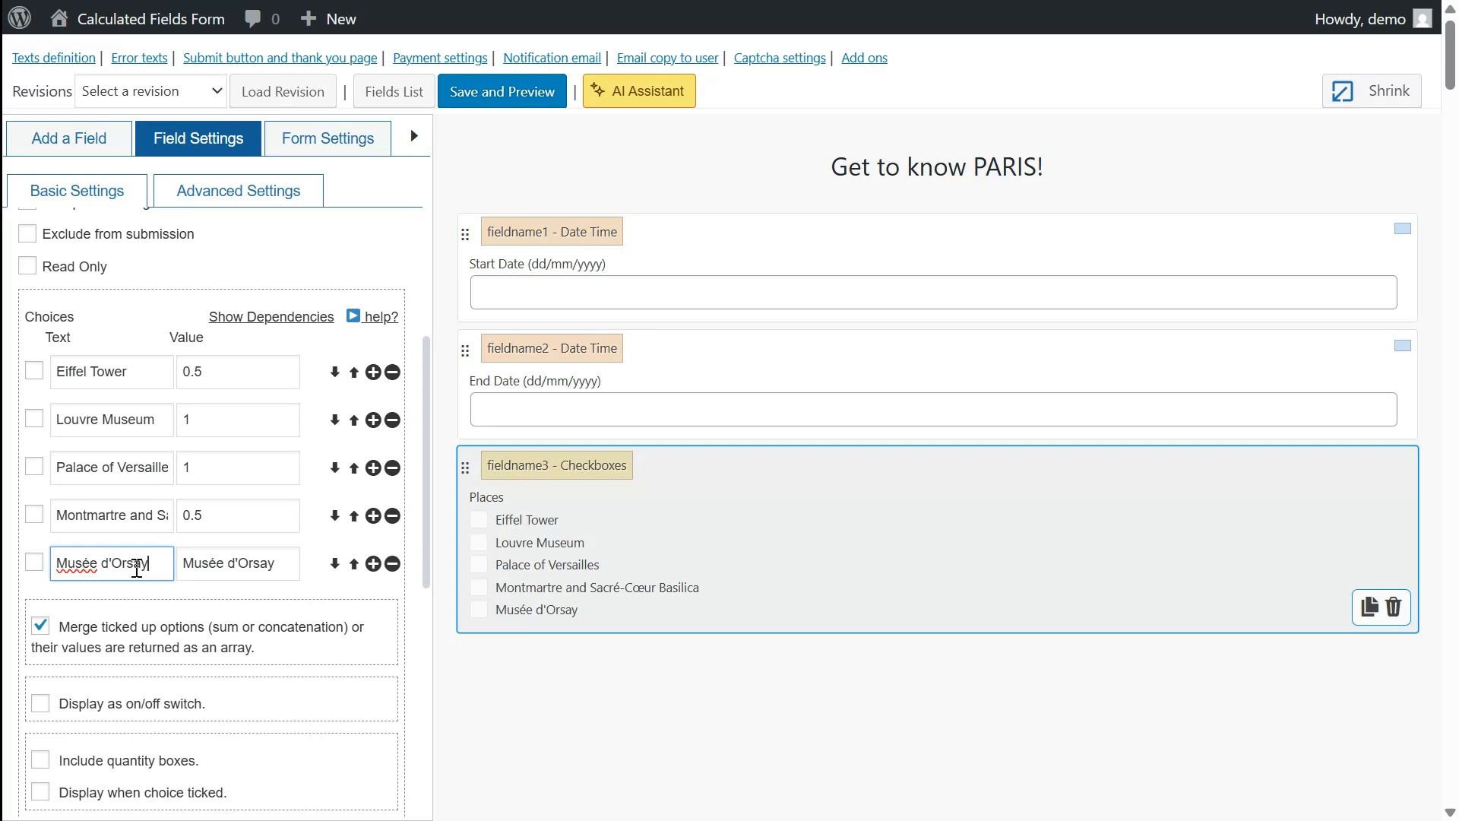
left_click(196, 565)
key("ctrl+a")
type("0")
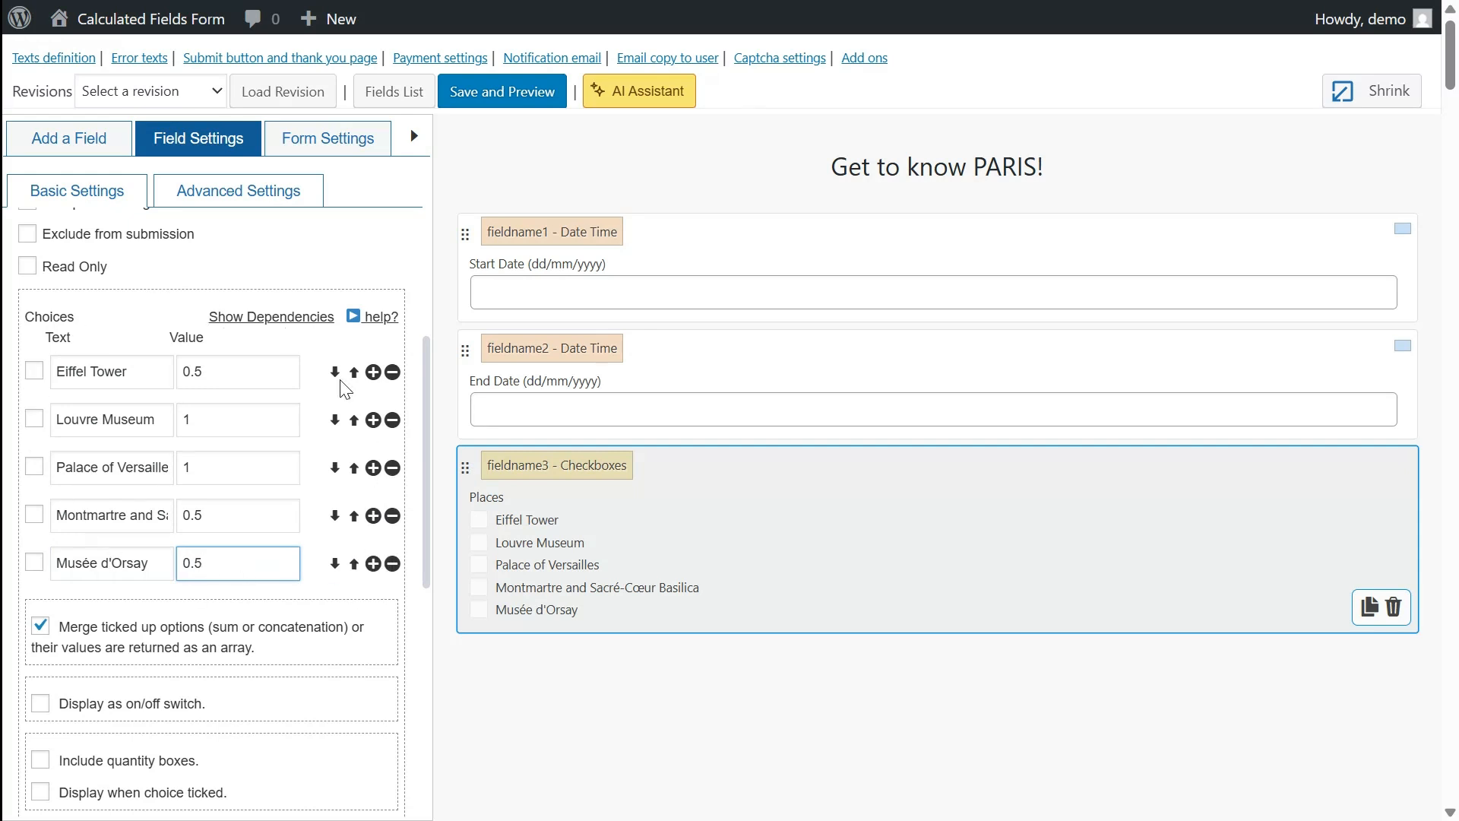
left_click(322, 609)
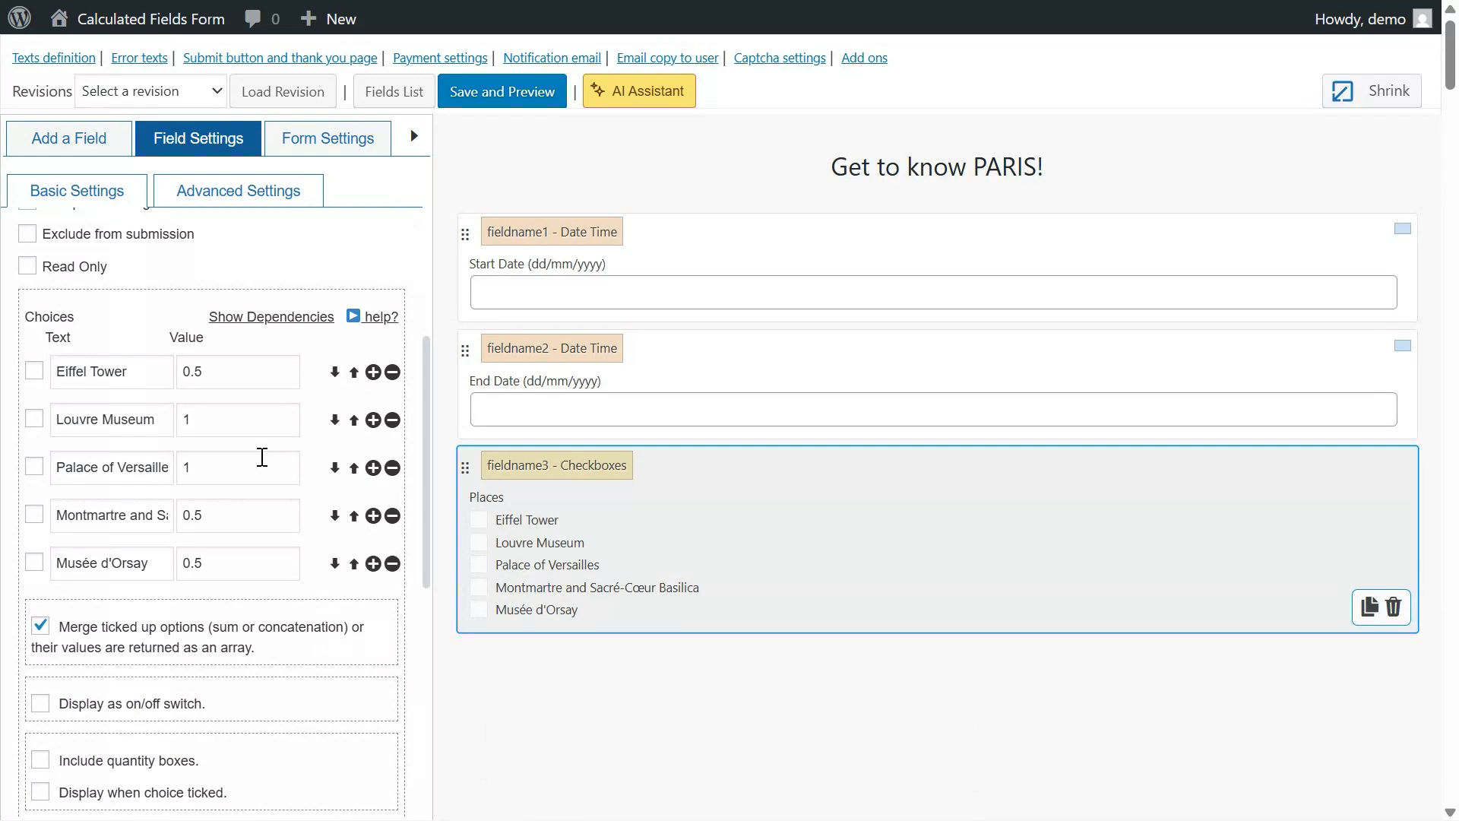
Add a Calculated Field below the Places field and label it Auxiliary.
left_click(87, 141)
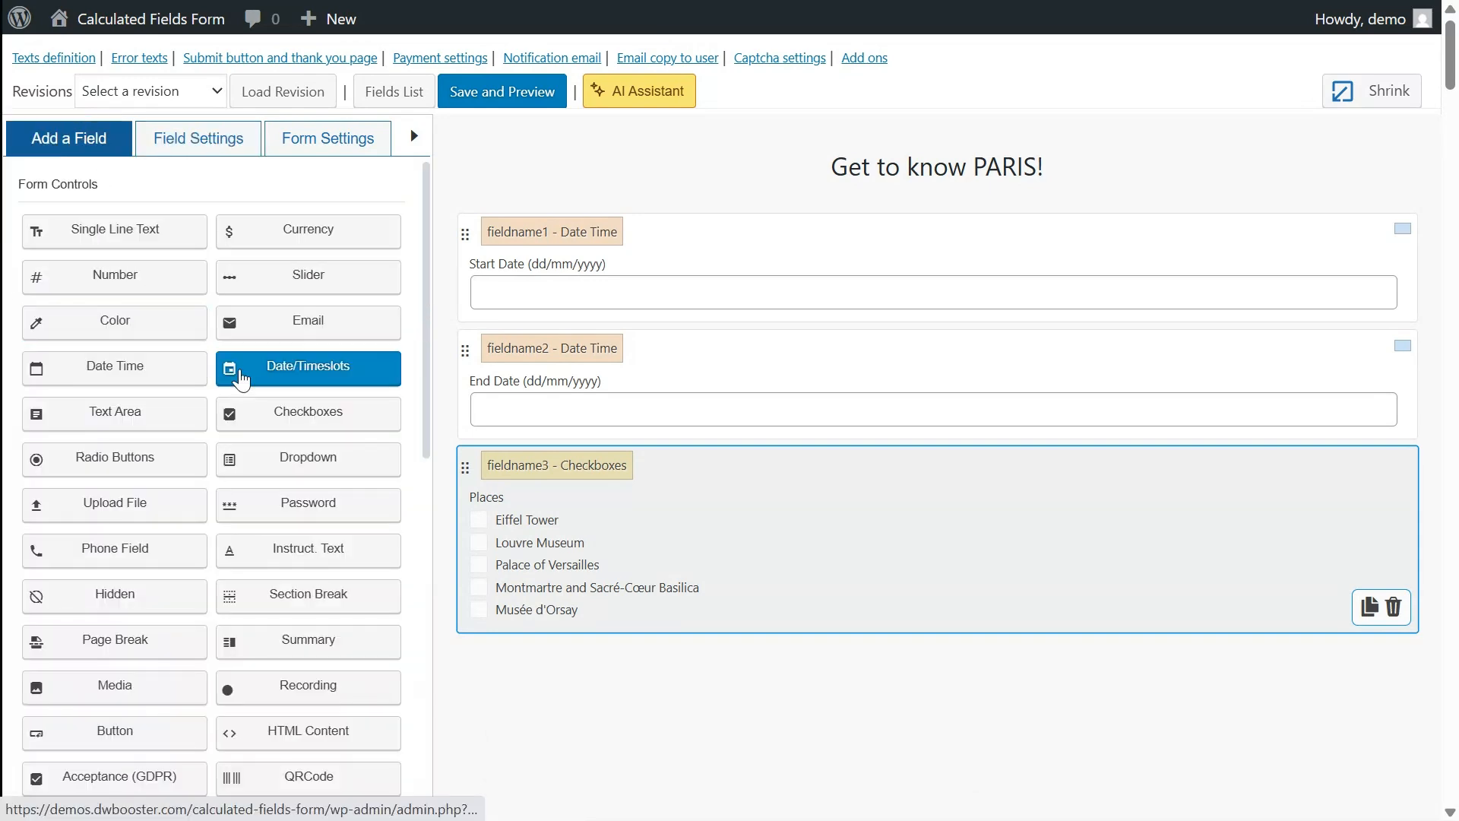
scroll(228, 372, "down", 5)
left_click(129, 487)
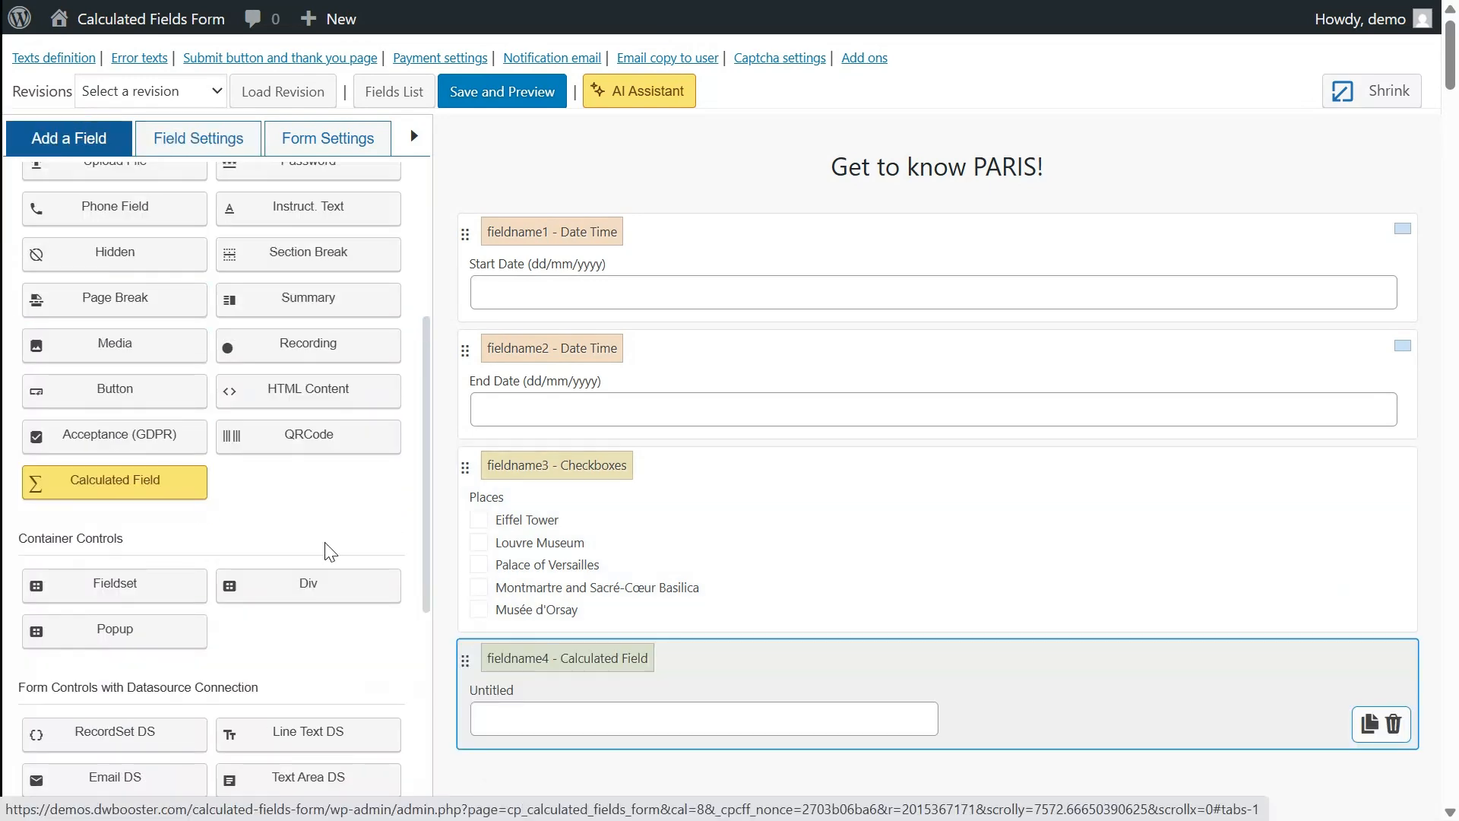
left_click(608, 703)
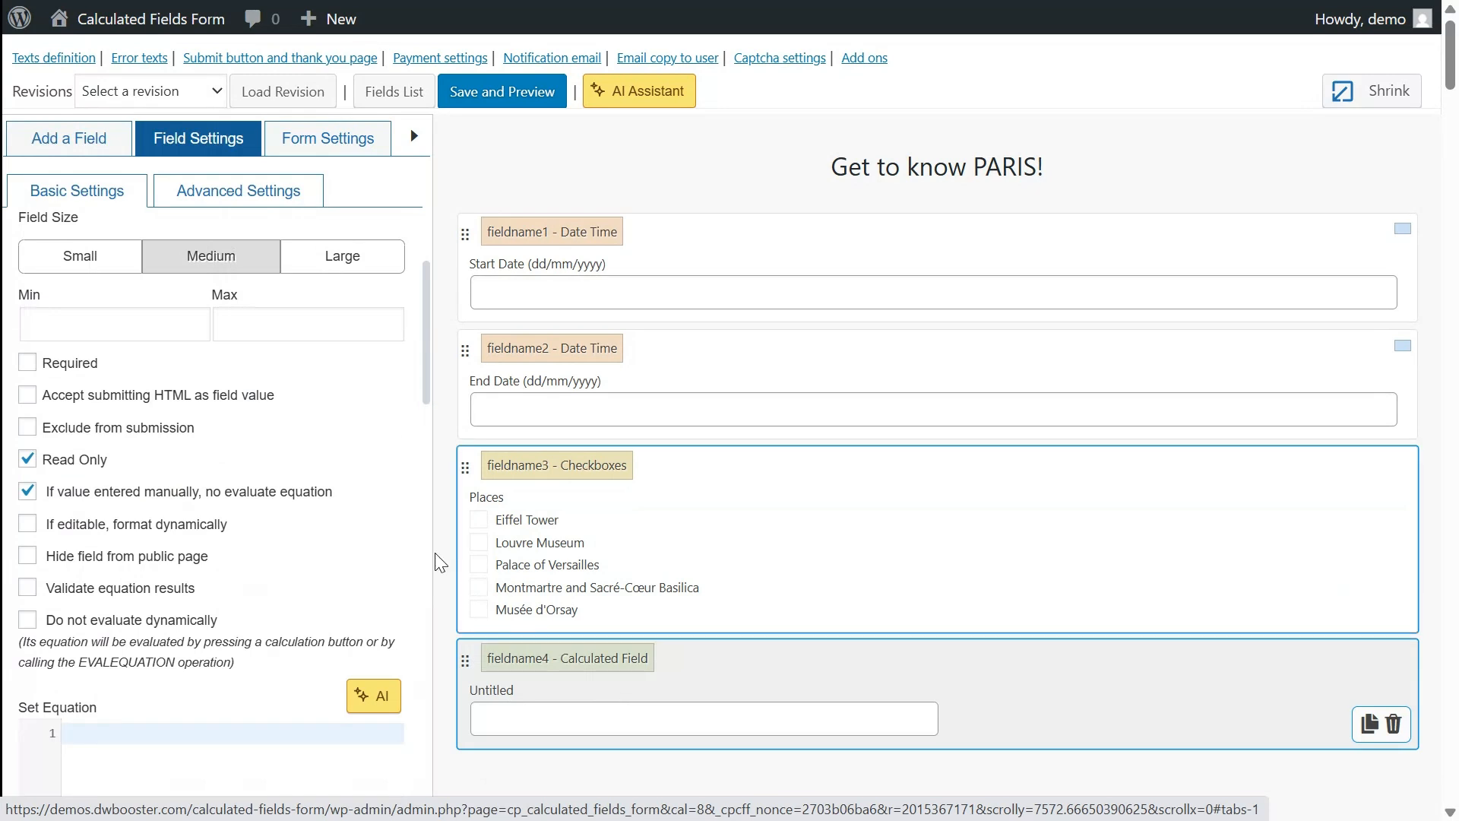
scroll(380, 505, "up", 5)
left_click_drag(164, 283, 25, 287)
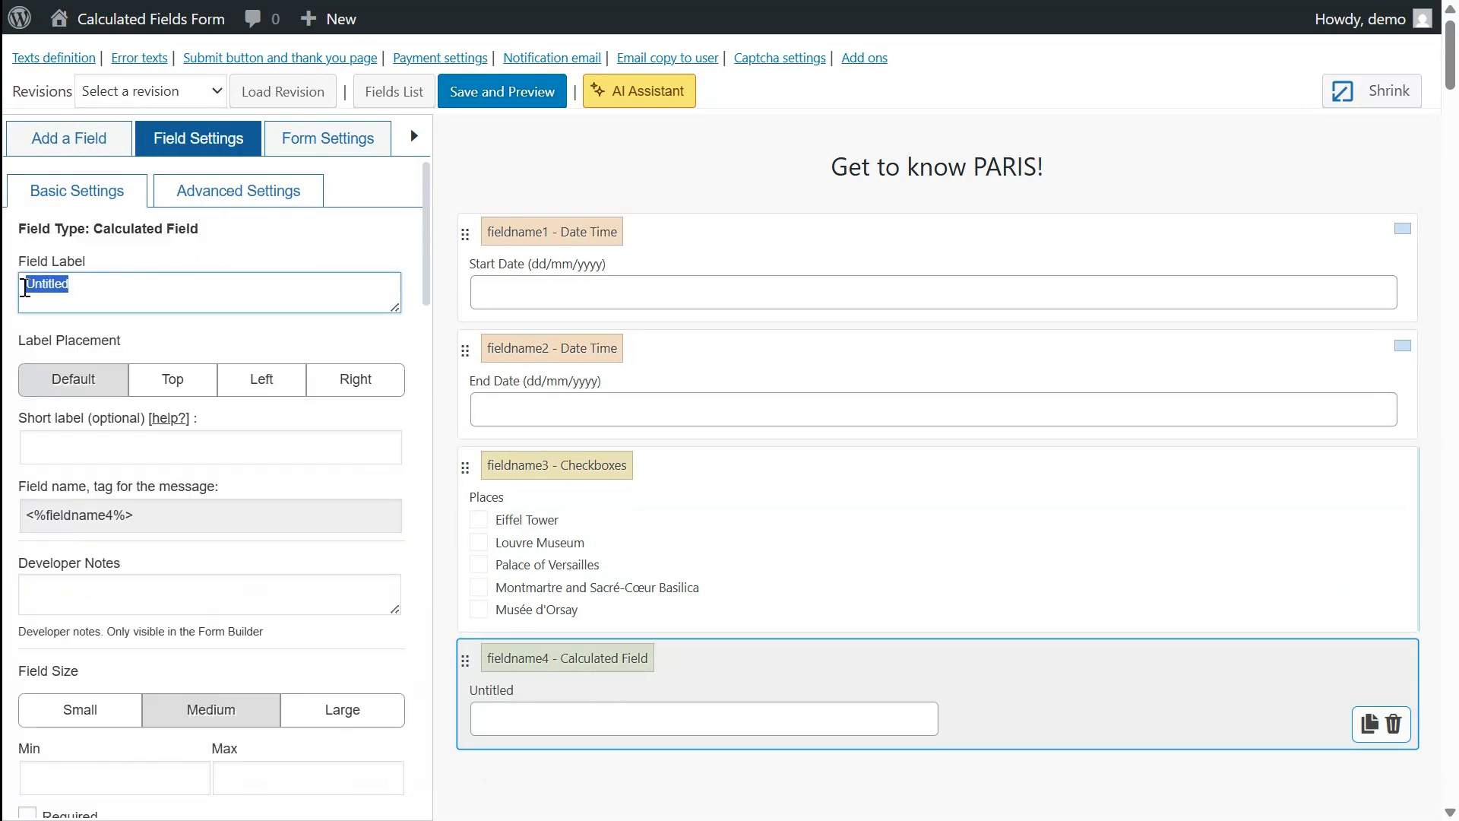
type("Aux")
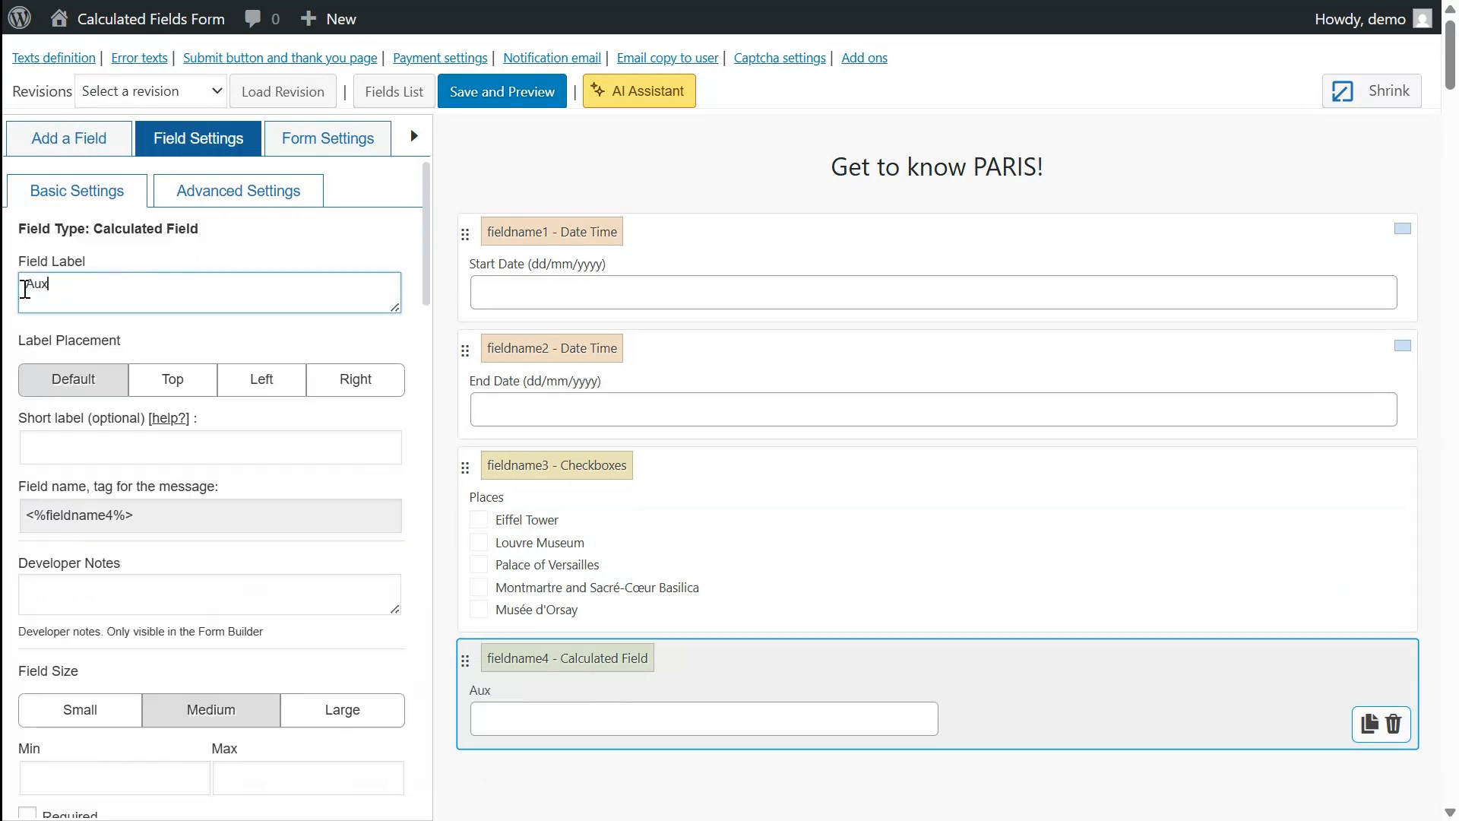
type("iliary")
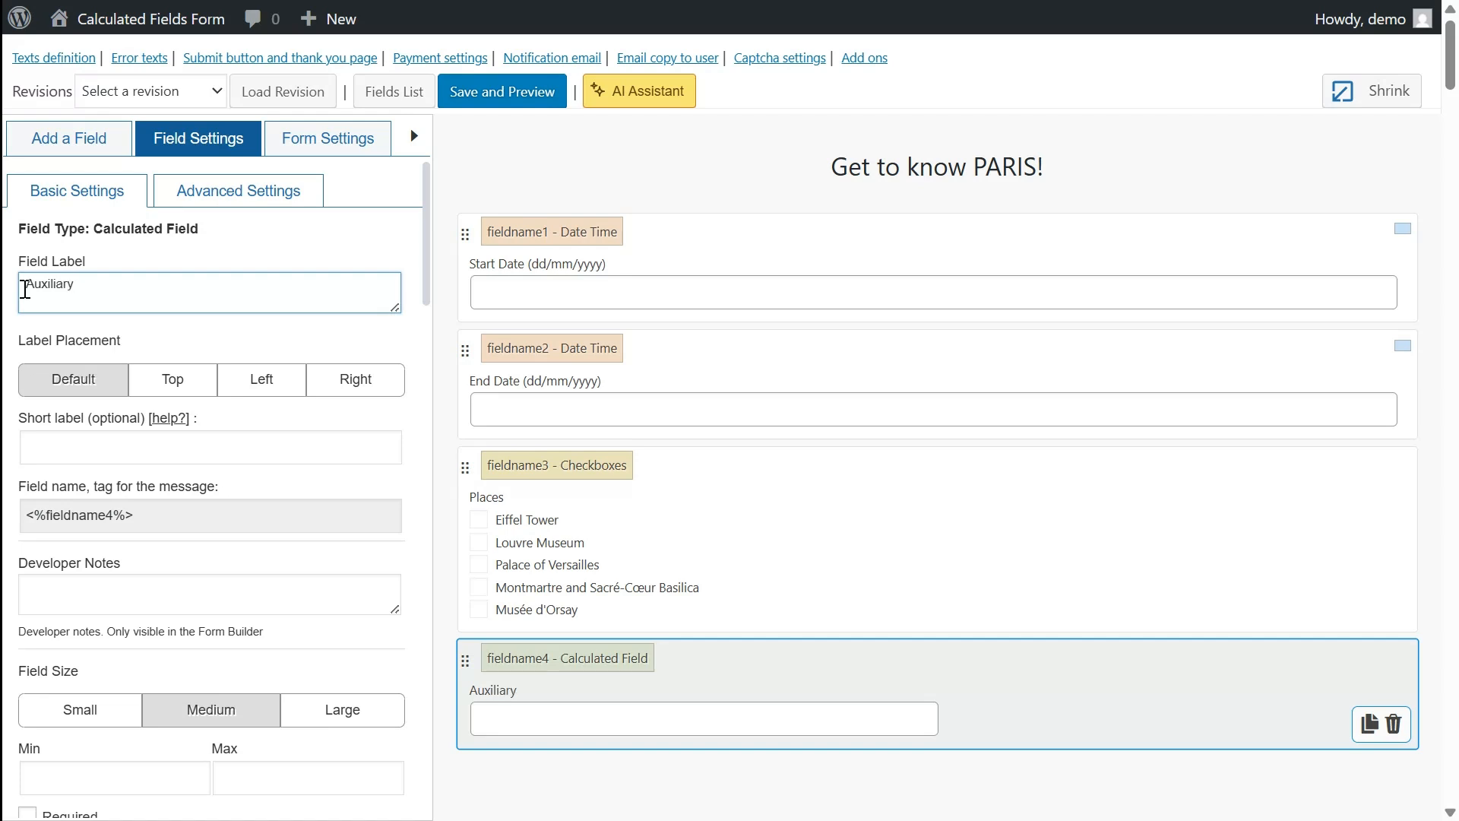
Exclude the Auxiliary field from submission and hide it from the public page.
scroll(348, 423, "down", 6)
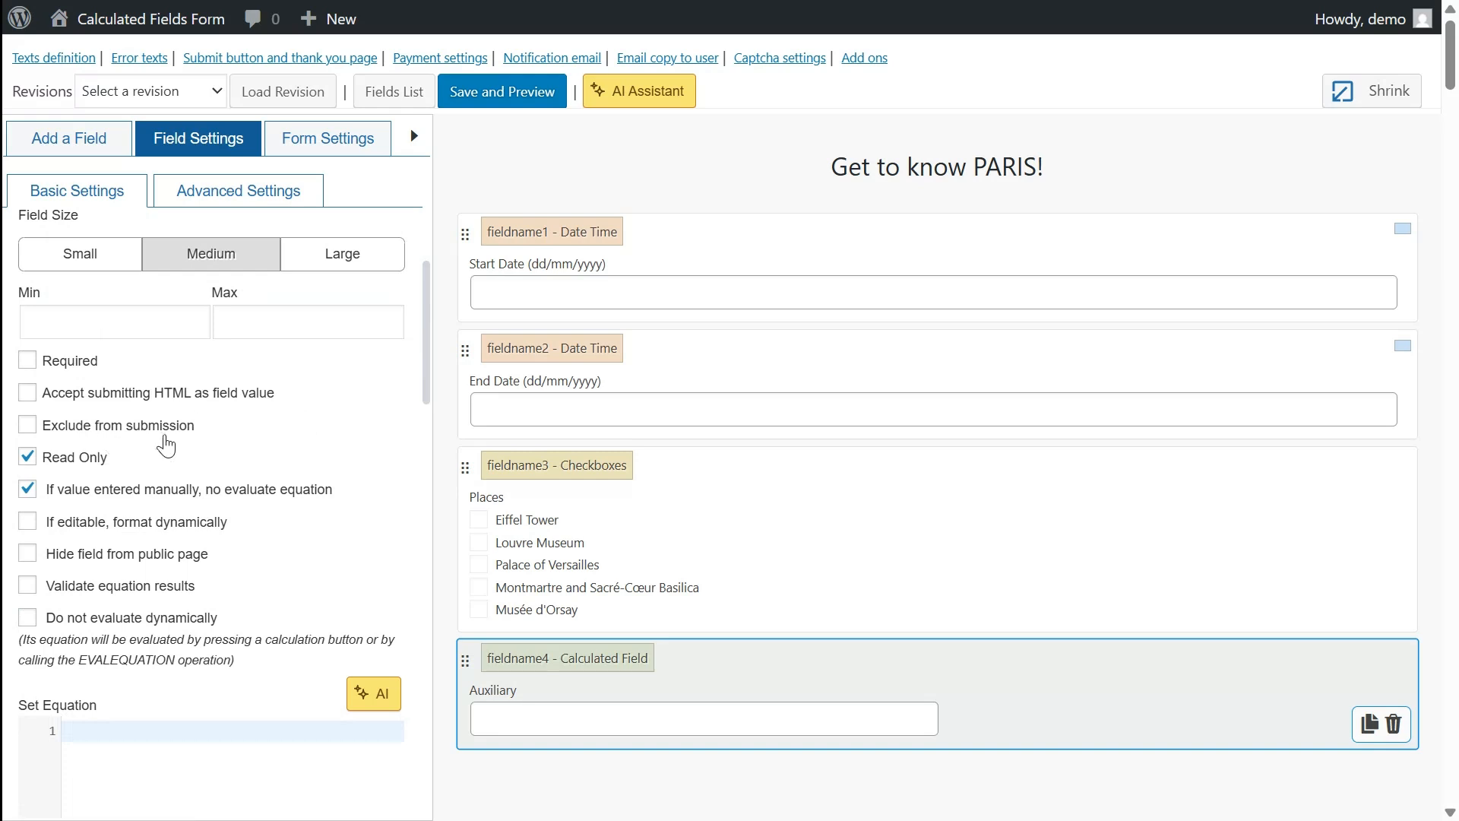
left_click(34, 430)
left_click(27, 563)
Set the Auxiliary field's equation to CDATE(fieldname1+CEIL(fieldname3), 'dd/mm/yyyy').
scroll(152, 456, "down", 5)
left_click(150, 389)
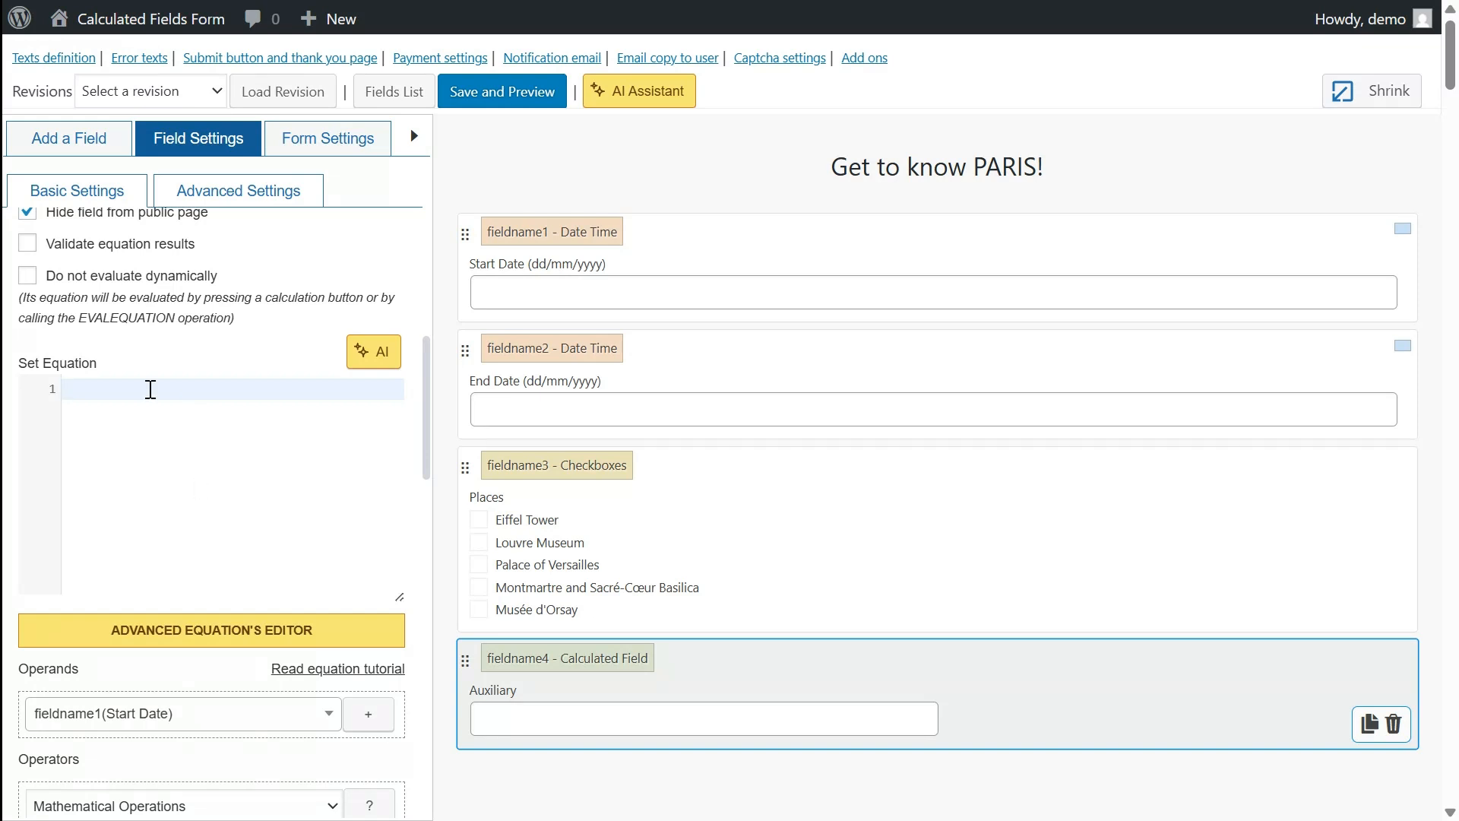
type("CDATE(fieldname1+CEIL(fieldname3), 'dd/mm/yyyy')")
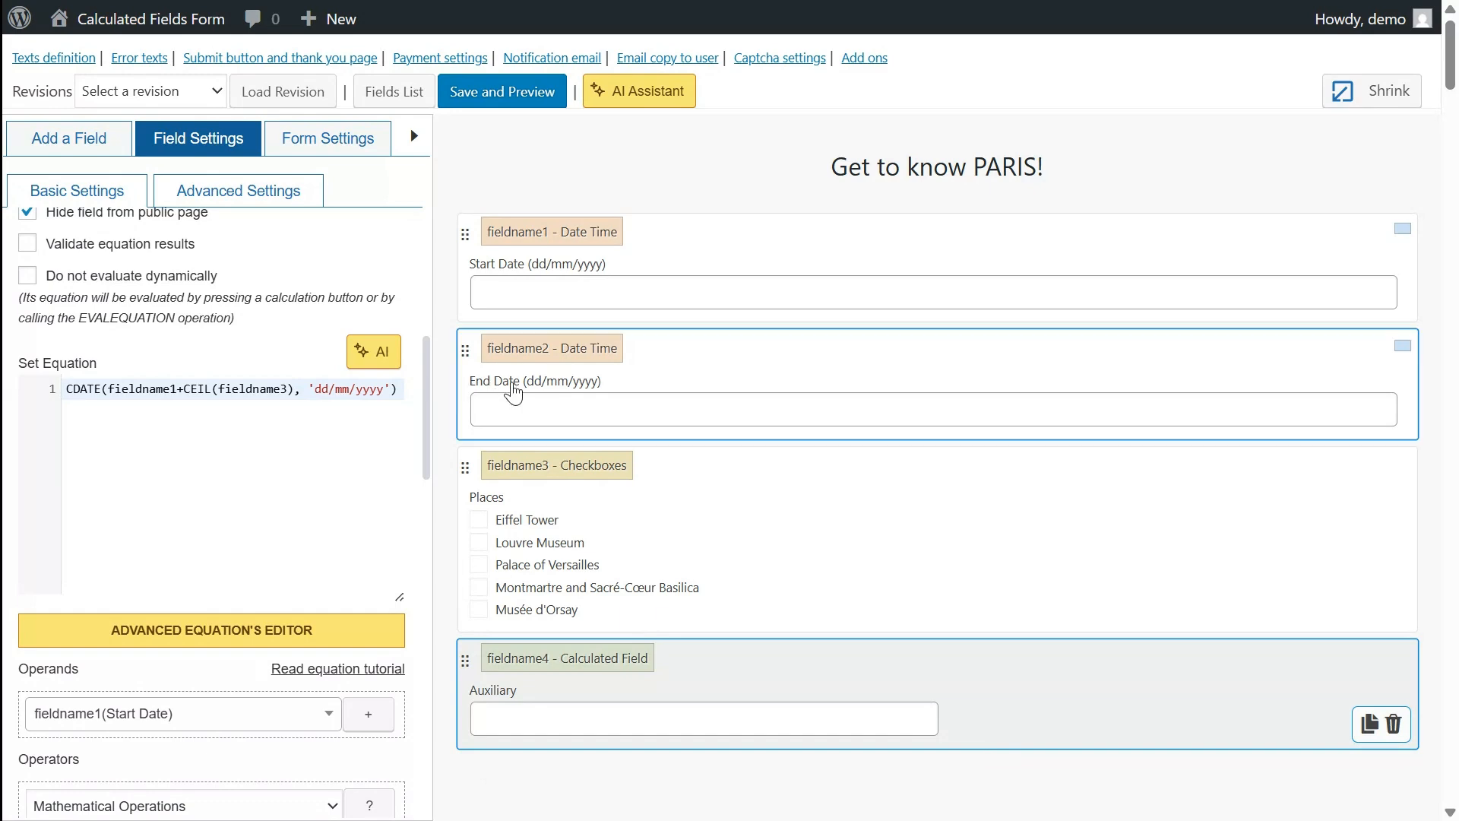
Change the End Date field's minimum date to fieldname4 so that it depends on the Auxiliary field.
left_click(517, 392)
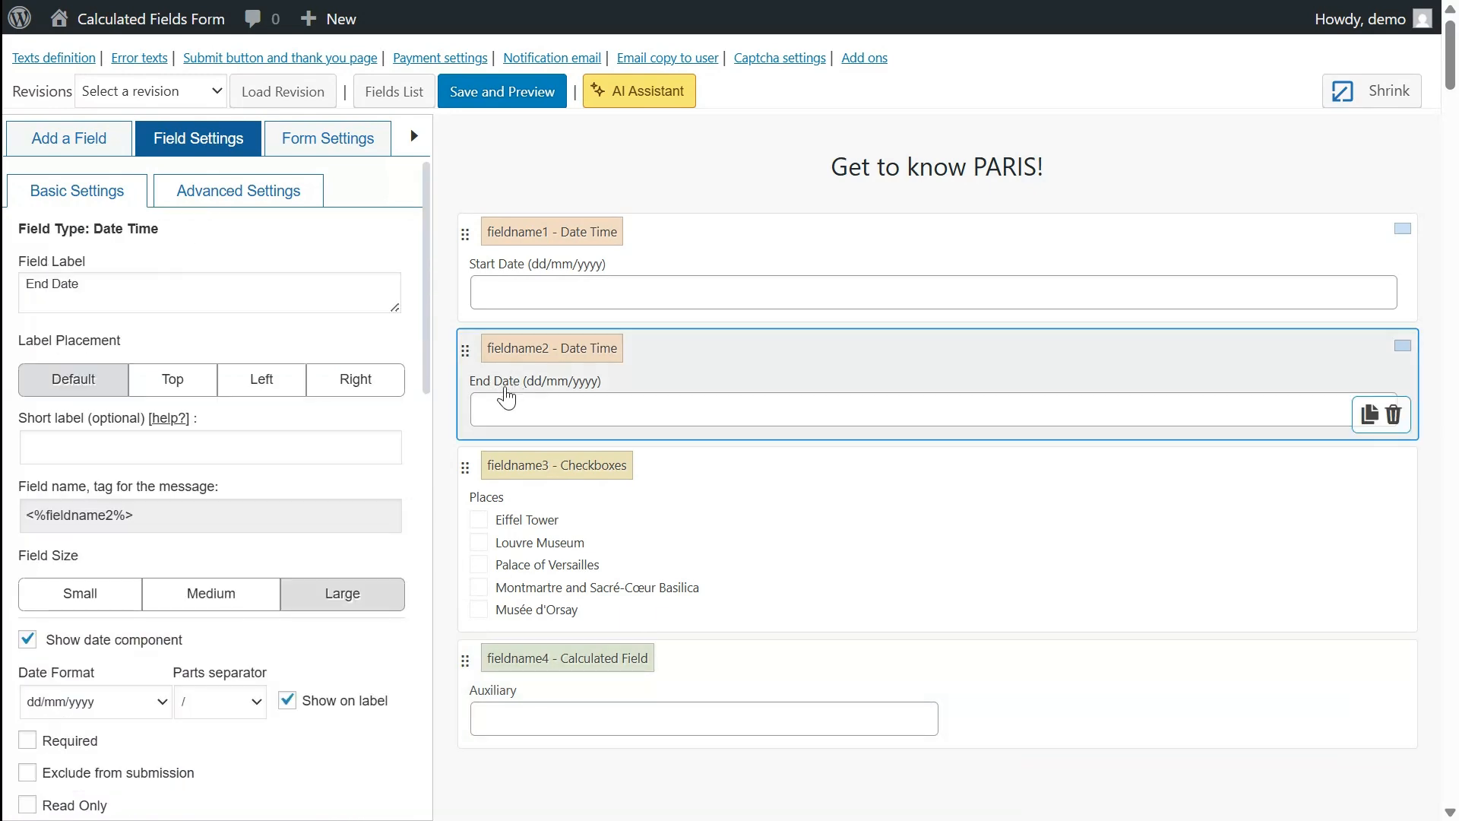
left_click_drag(428, 323, 411, 566)
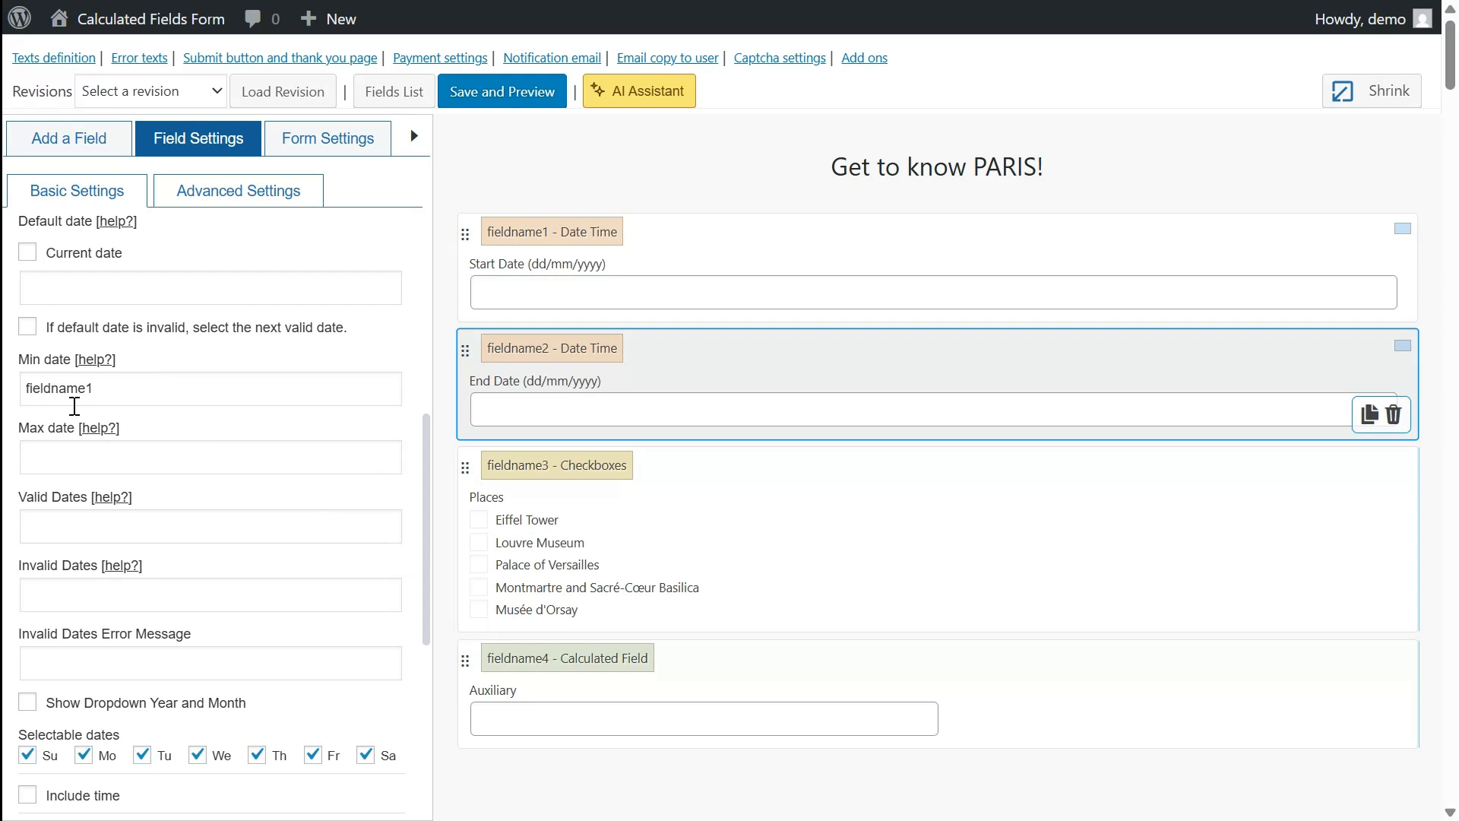
left_click(90, 389)
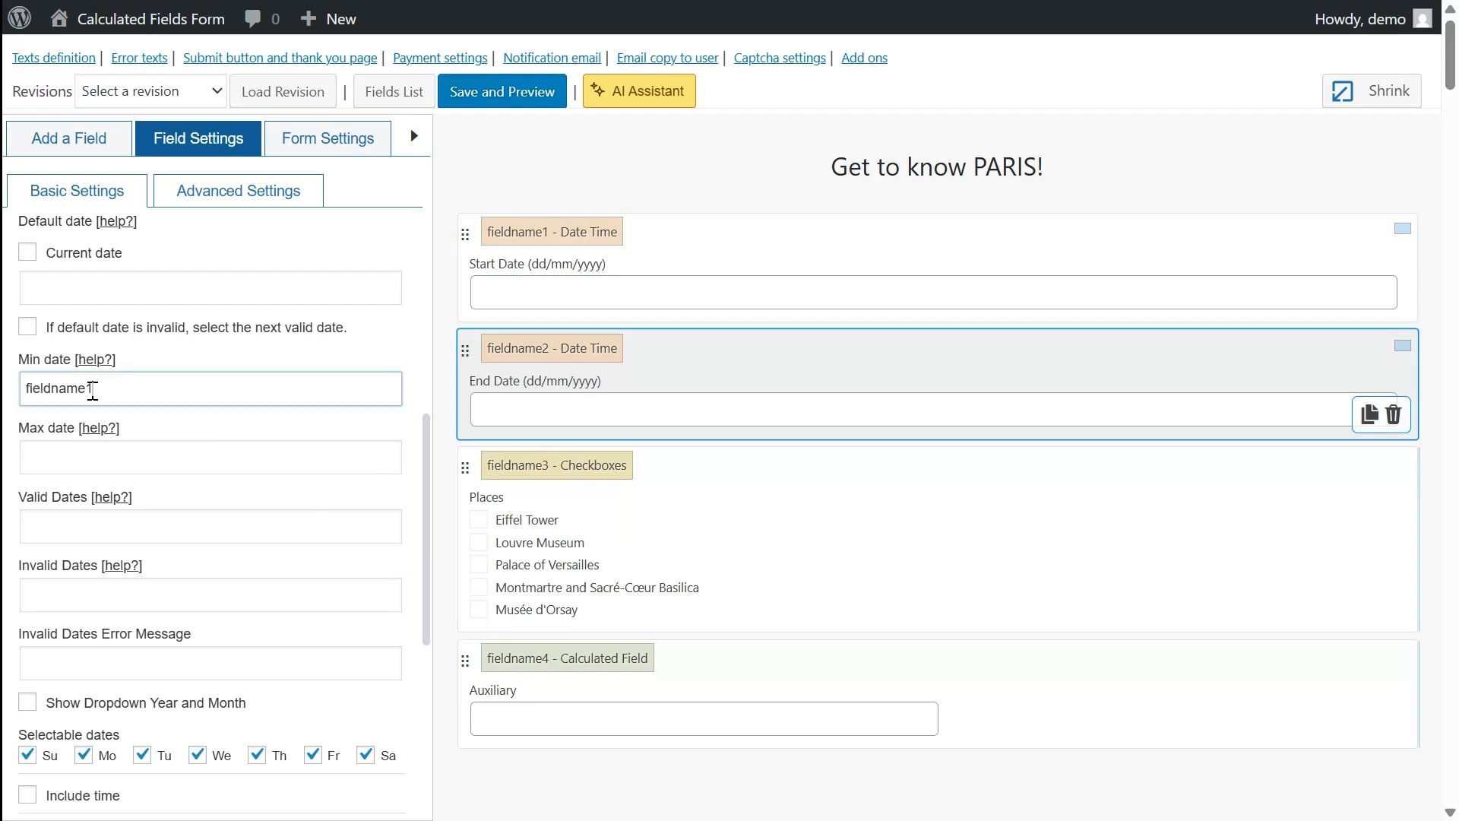
left_click_drag(98, 389, 85, 389)
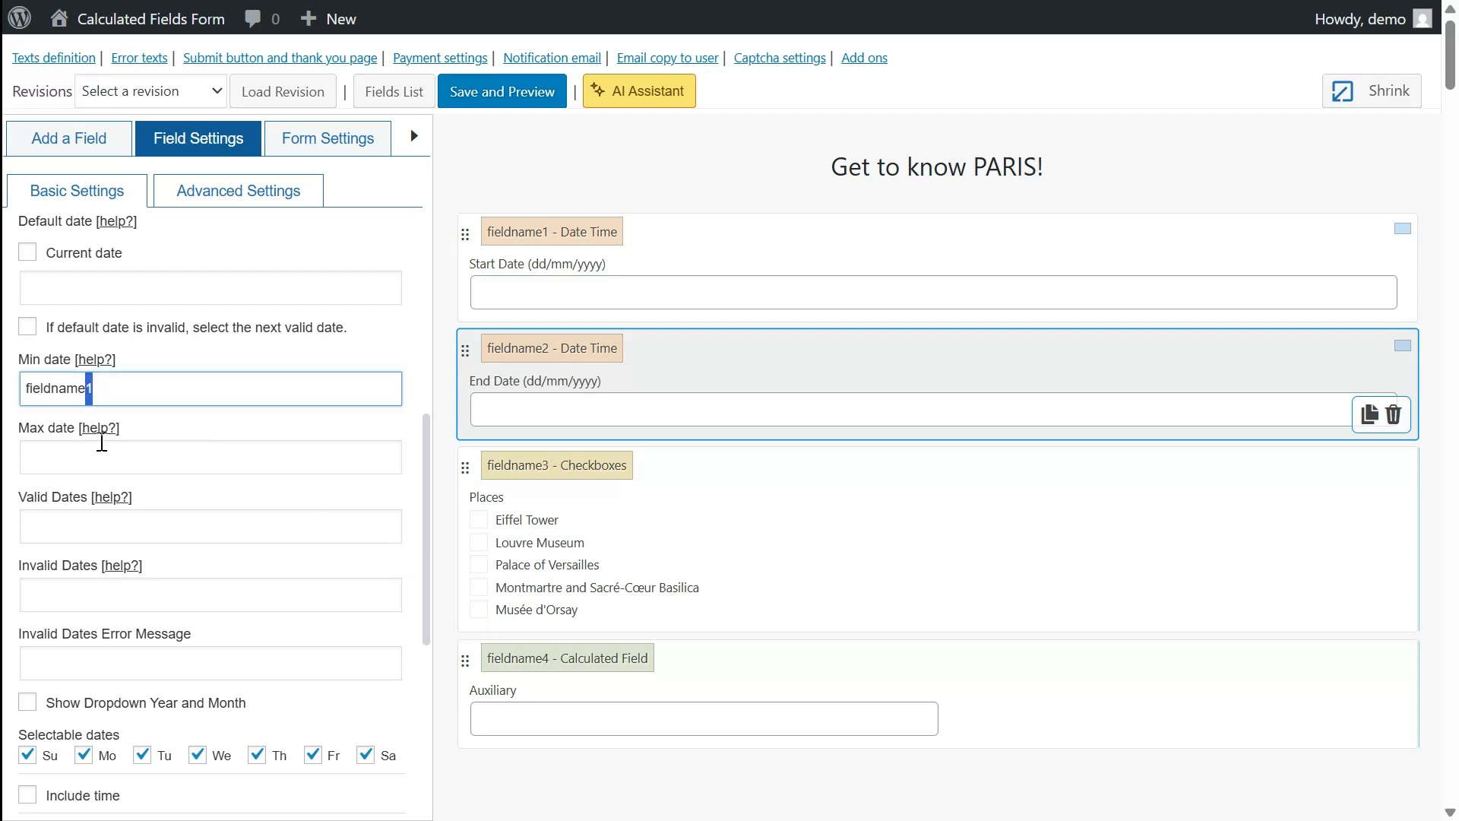
type("4")
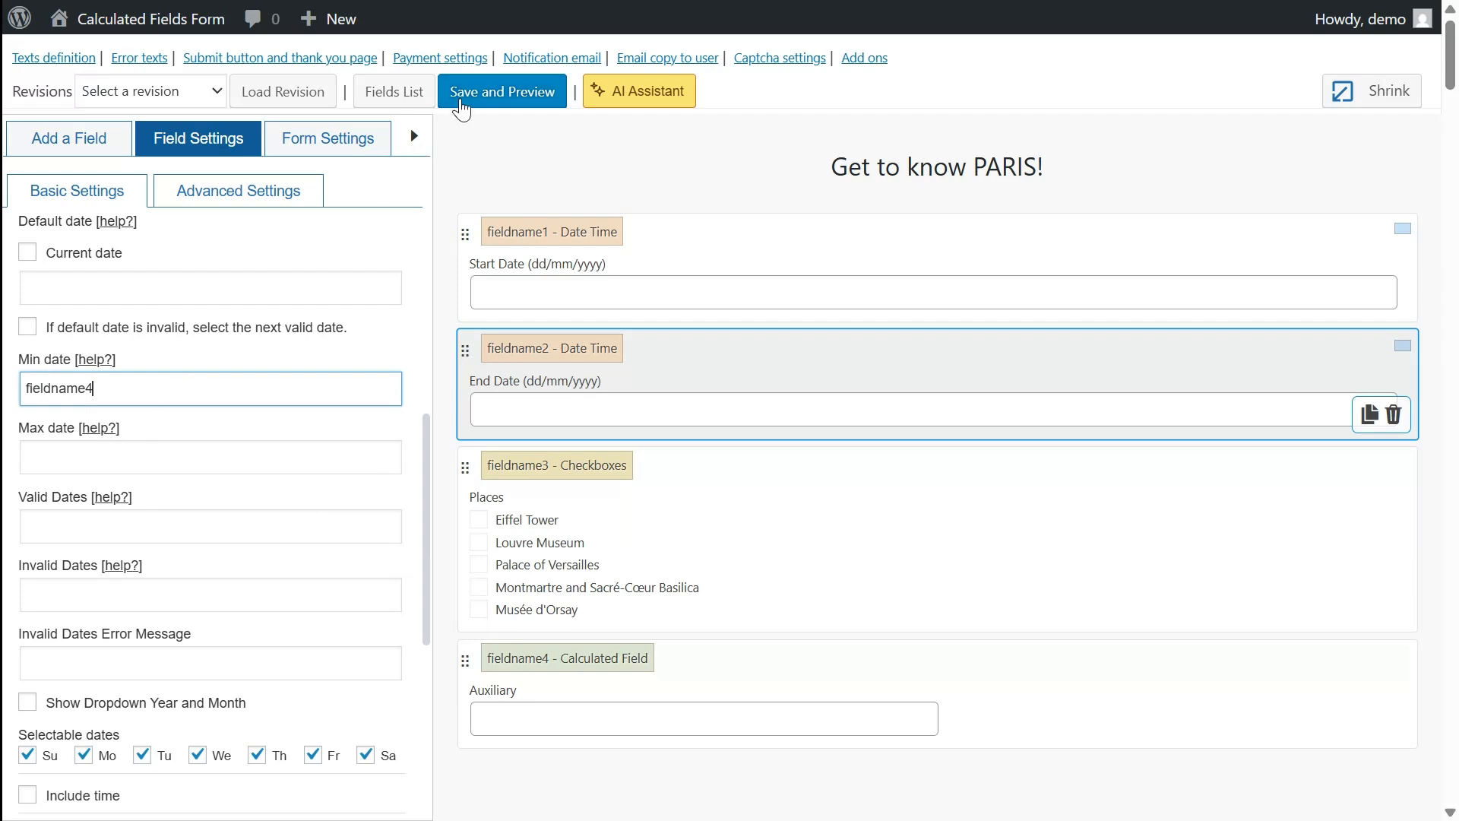
Save and preview the form, and choose 09/12/2025 as the End Date in the preview.
left_click(462, 107)
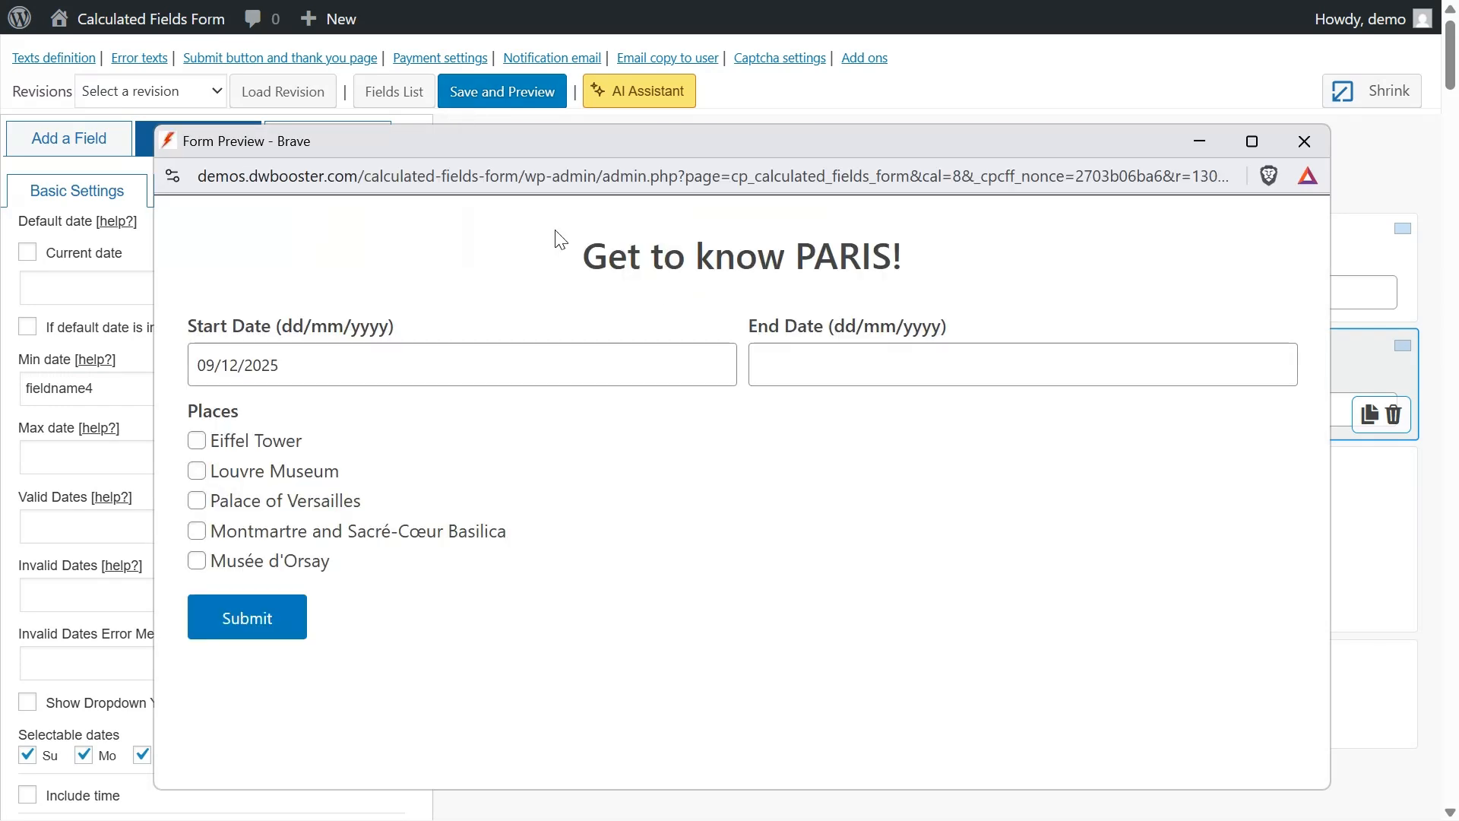
left_click(776, 355)
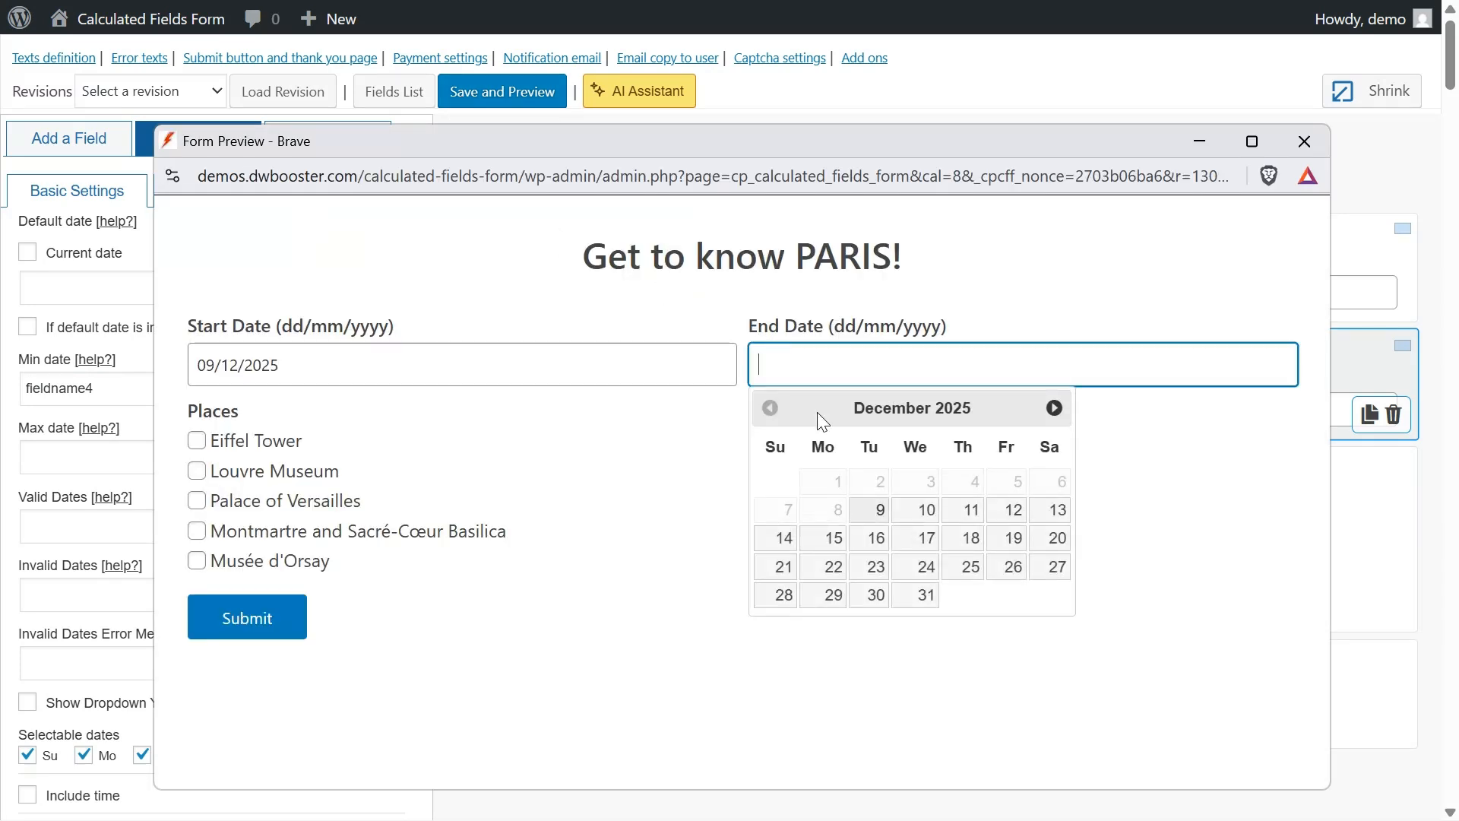
left_click(870, 512)
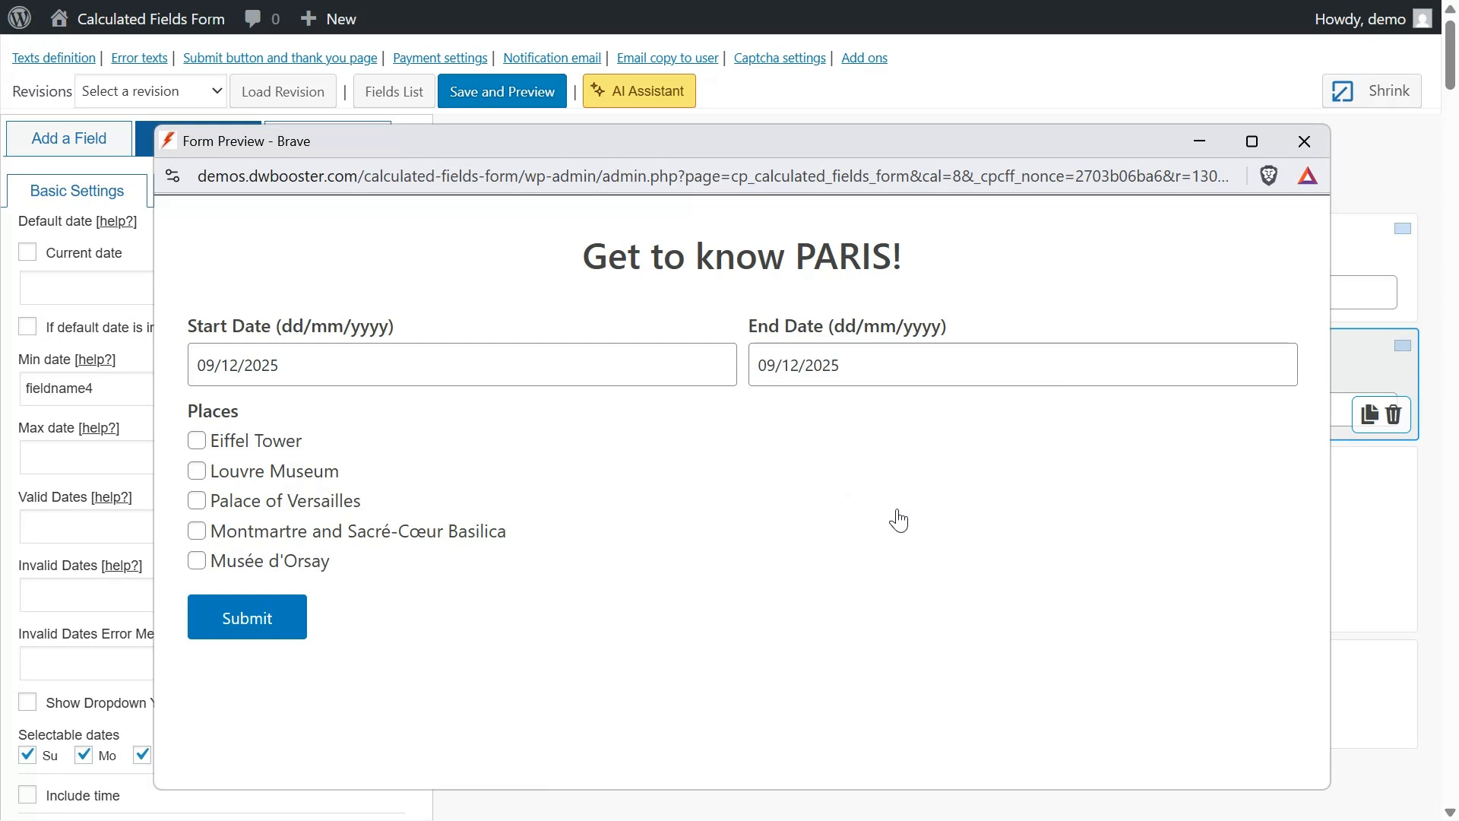
Tick all five Places in the form preview and check the End Date and its calendar's selectable days.
left_click(254, 455)
left_click(325, 477)
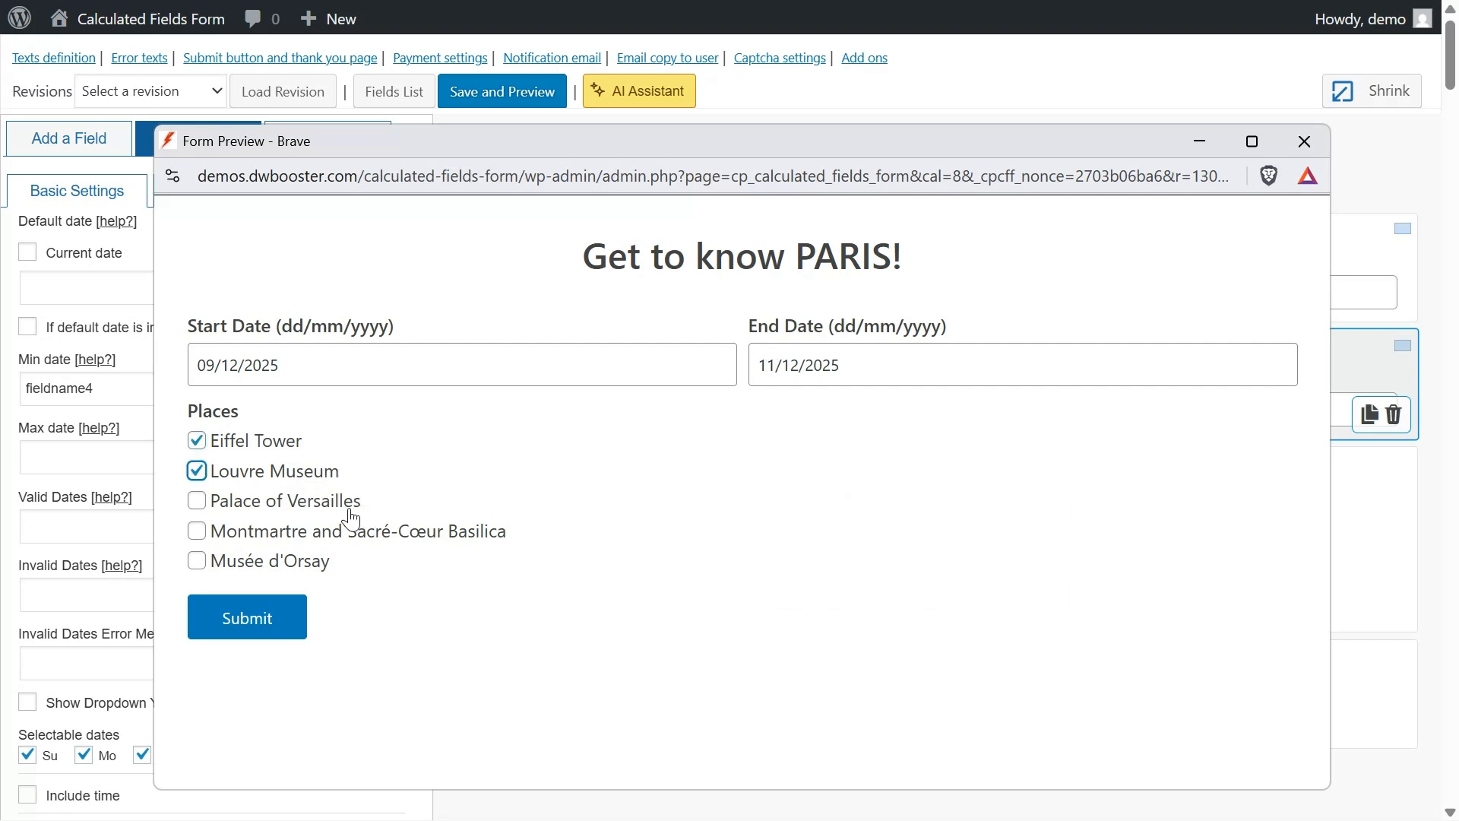
left_click(346, 506)
left_click(399, 537)
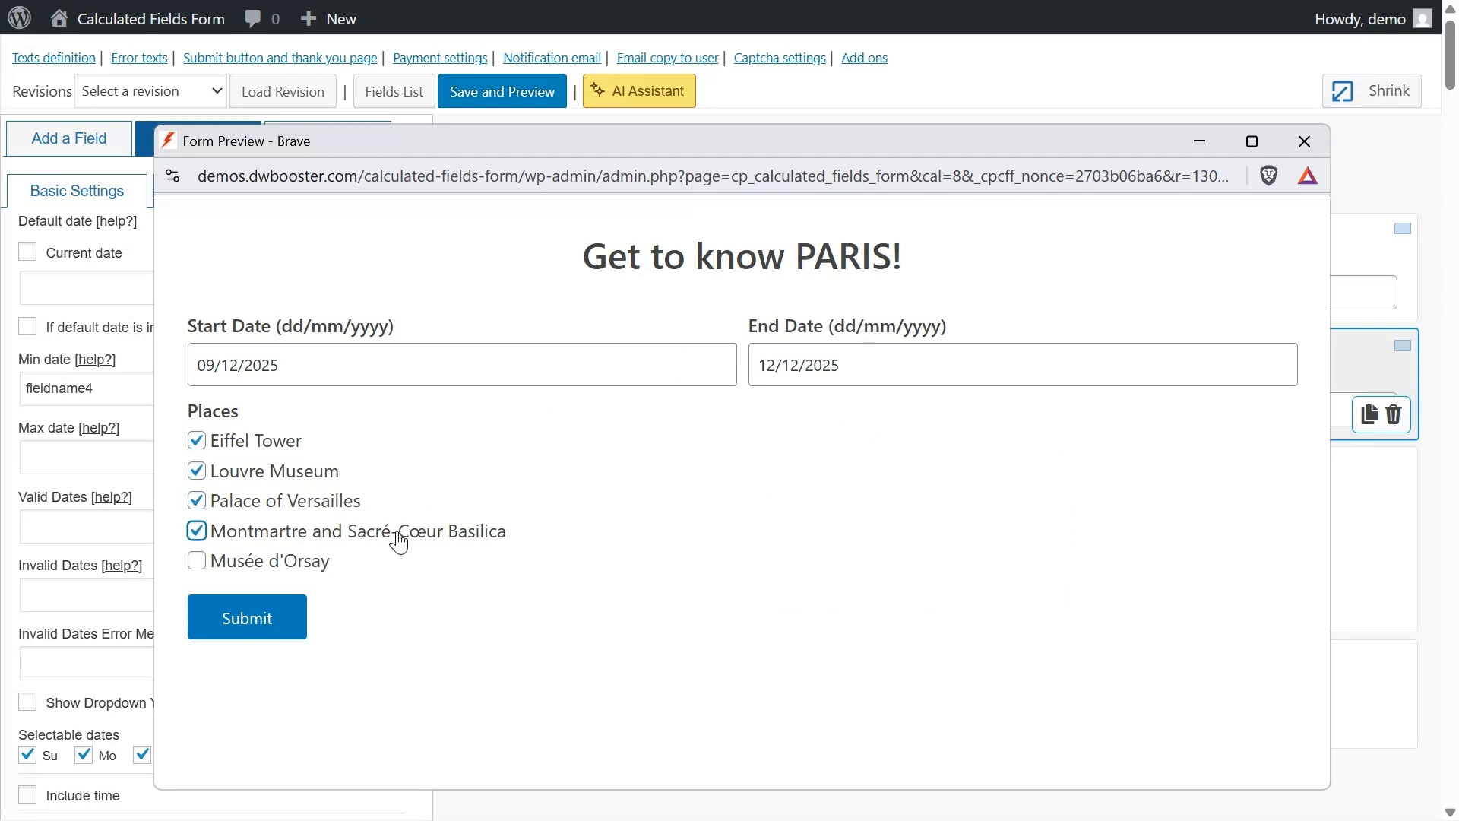
left_click(319, 561)
left_click(817, 365)
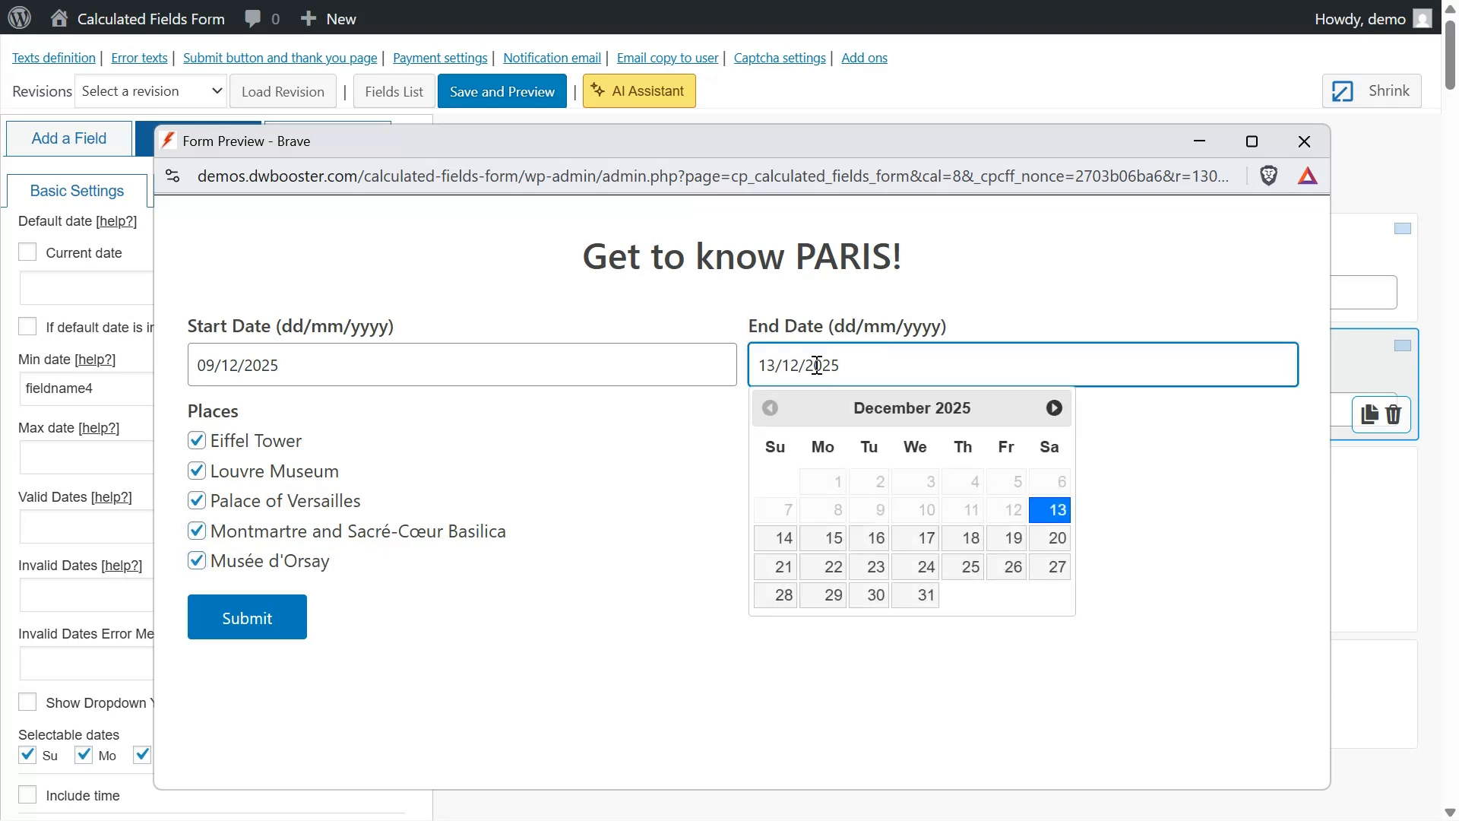